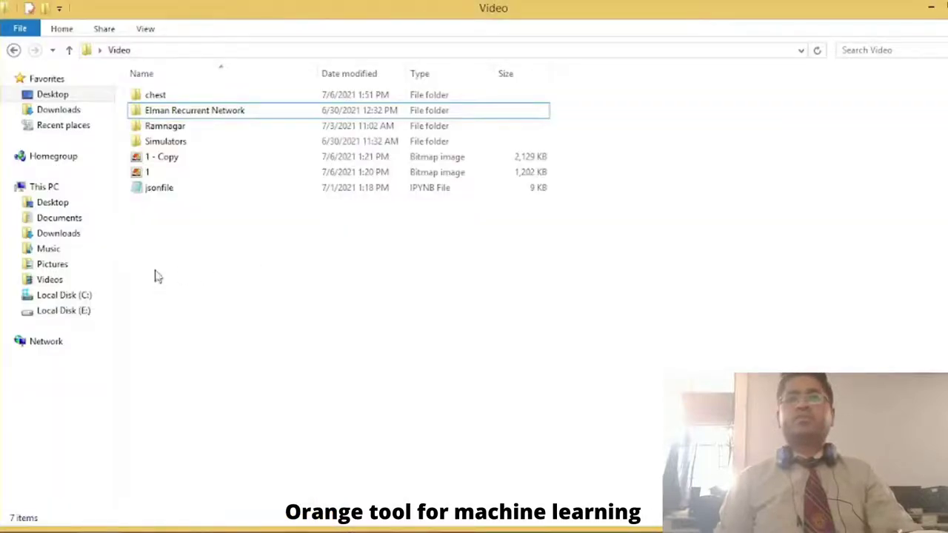
Step: Open the '1 - Copy' pneumonia X-ray assignment slide in Windows Photo Viewer
double_click(155, 157)
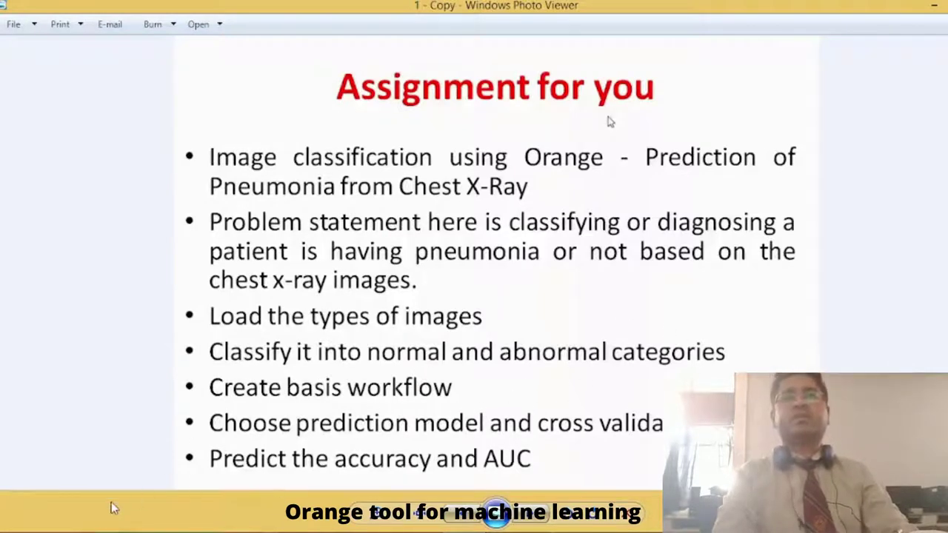
Step: Browse from Chest into the covid-chestxray-dataset-master images folder of X-rays
mouse_move(496, 516)
click(248, 481)
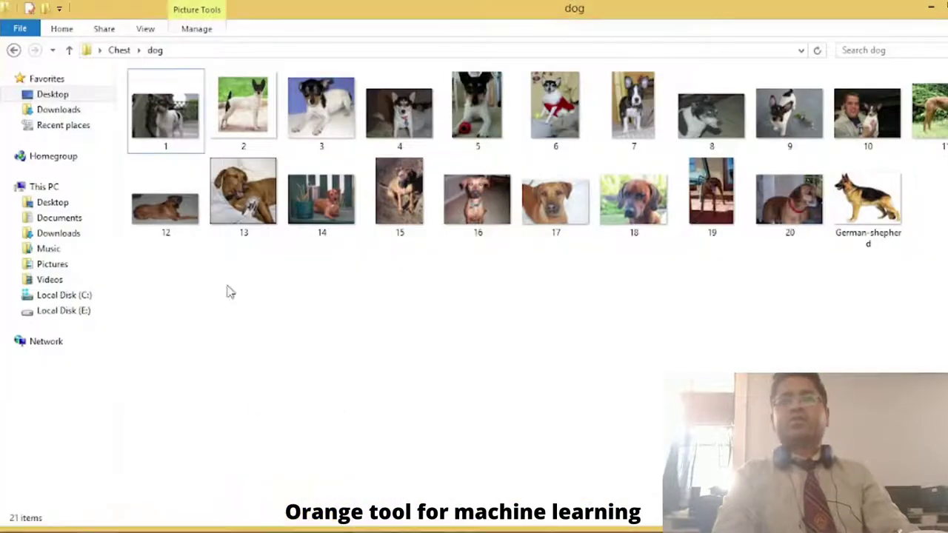
click(119, 49)
click(299, 233)
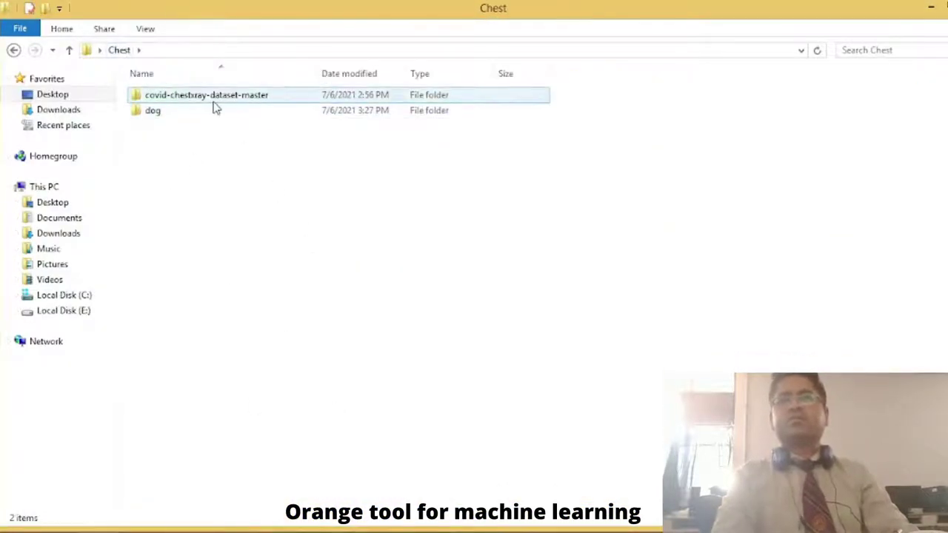
double_click(205, 97)
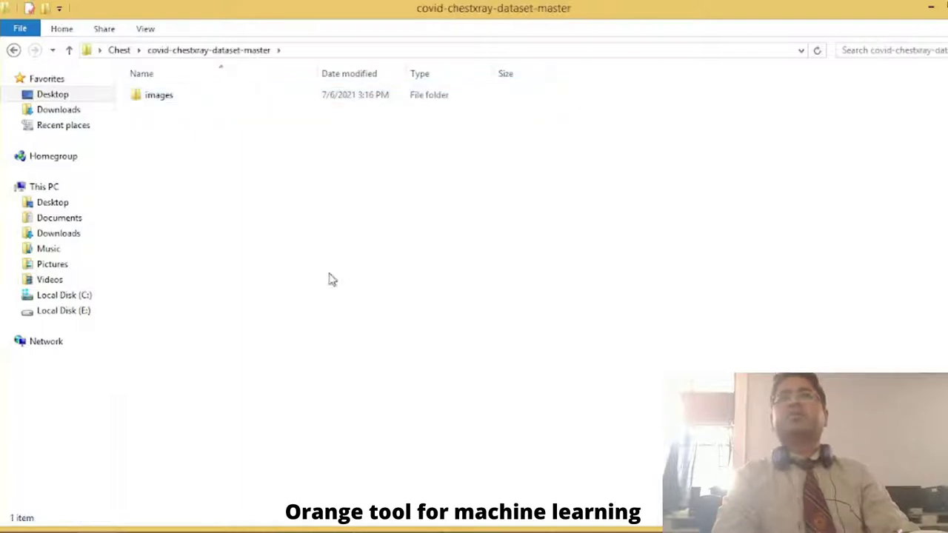
double_click(145, 95)
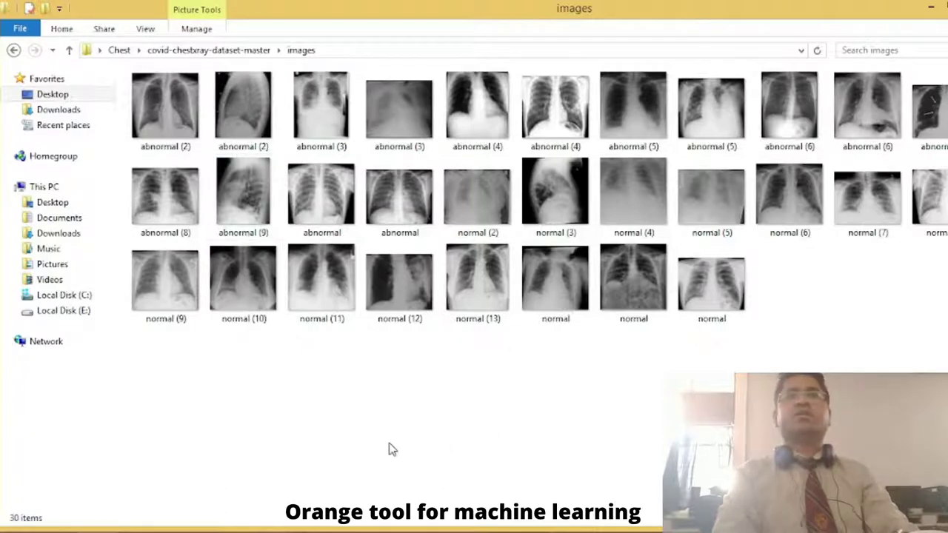
Step: Go back up to Chest, look at the German-shepherd images in the dog folder, then minimize Explorer
click(69, 52)
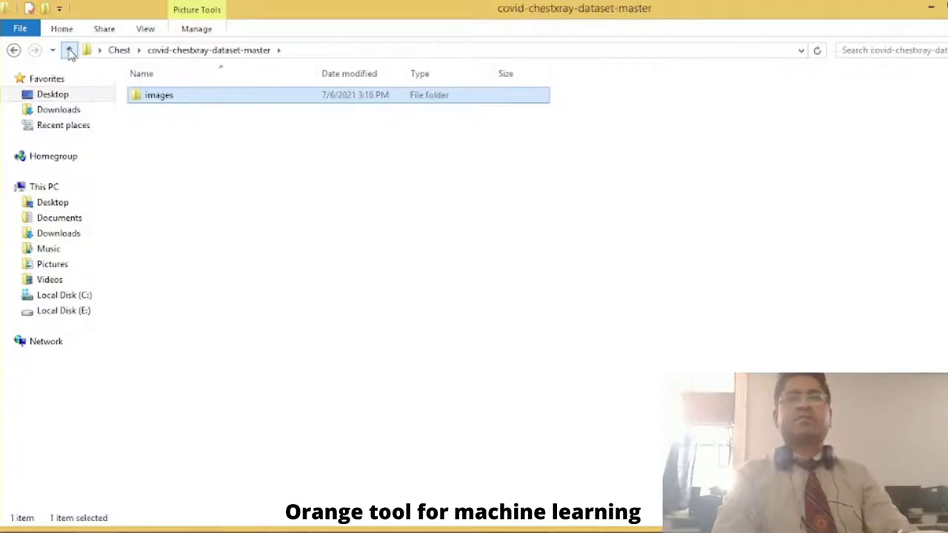
click(69, 52)
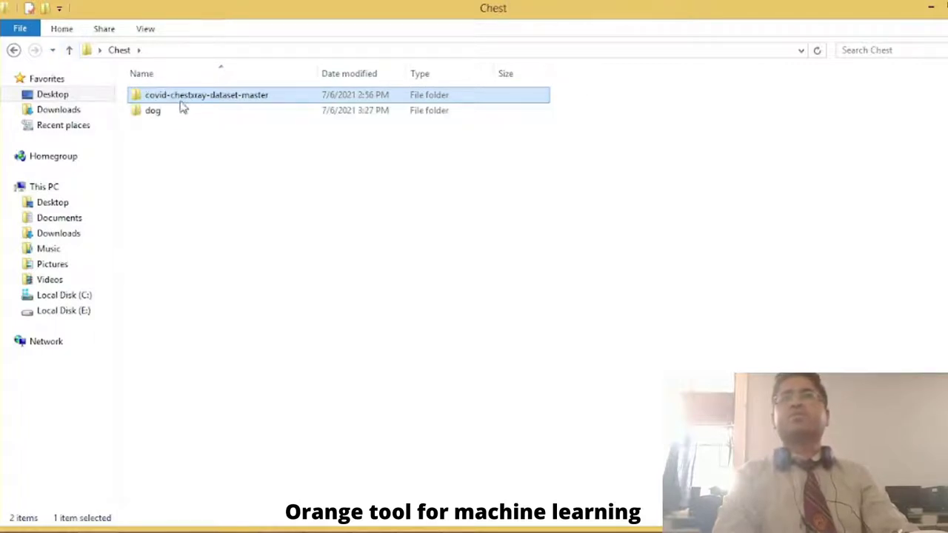
double_click(152, 111)
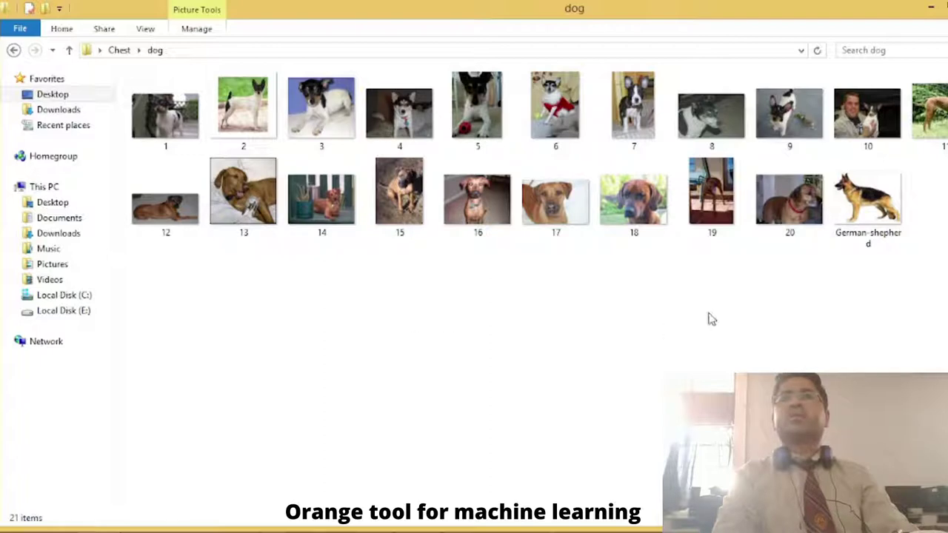
click(859, 207)
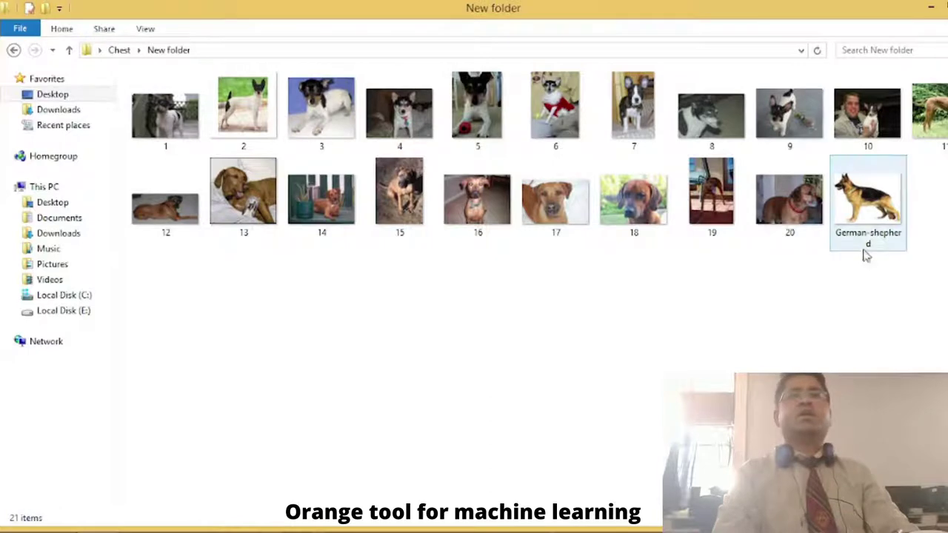
click(864, 247)
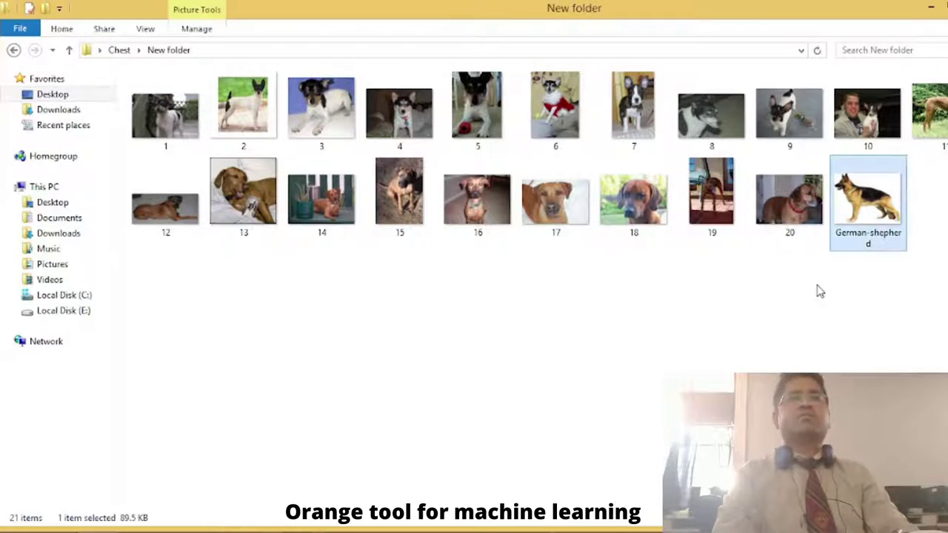
click(932, 7)
Step: Close the slide viewer and drag Import Images from Image Analytics onto the Orange canvas
click(933, 6)
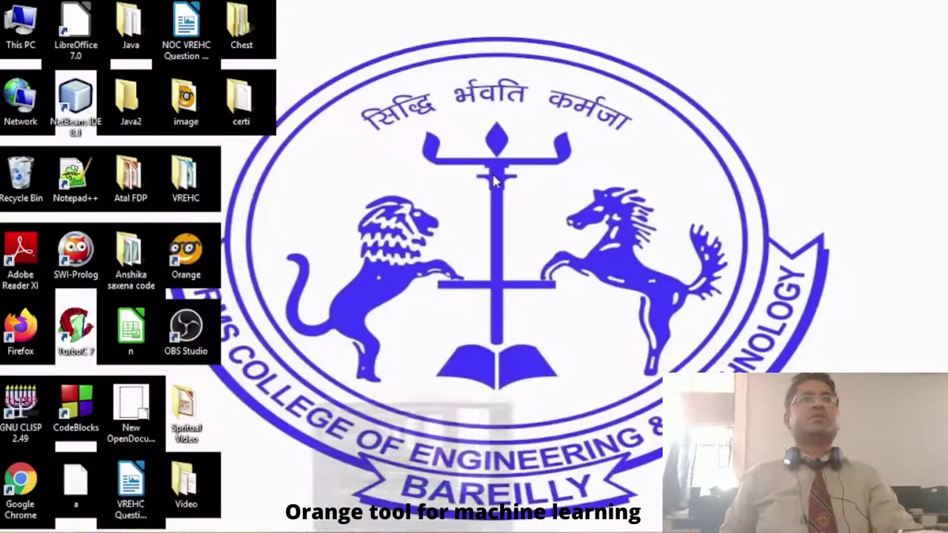
click(732, 6)
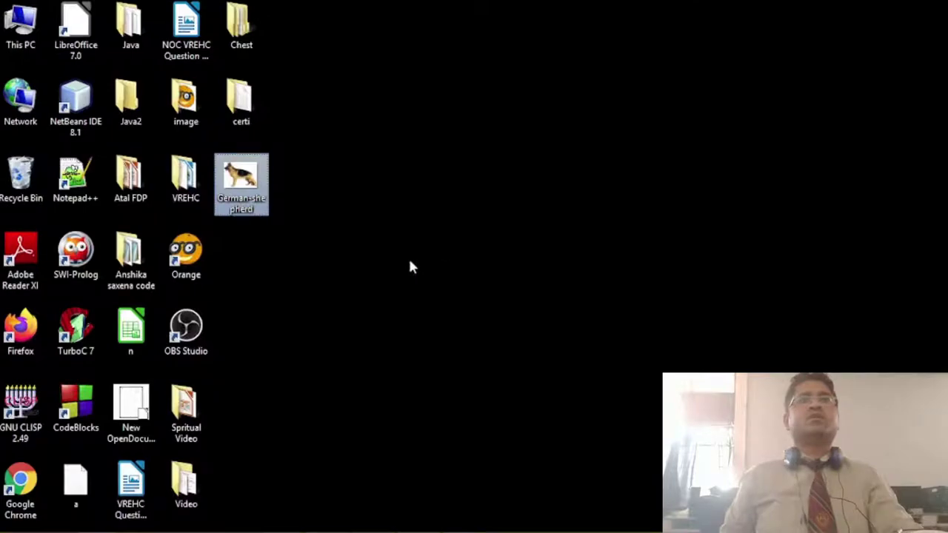
click(410, 261)
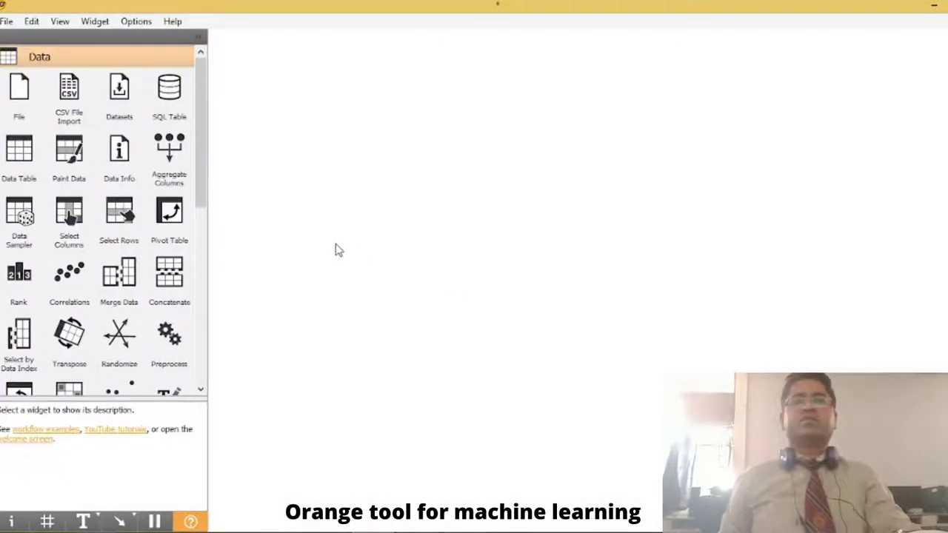
drag(200, 140, 199, 400)
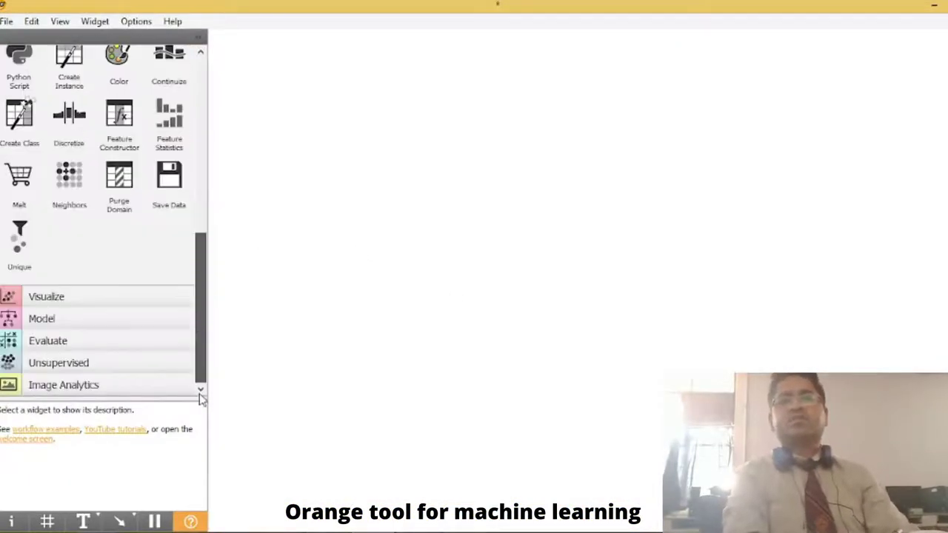
click(92, 389)
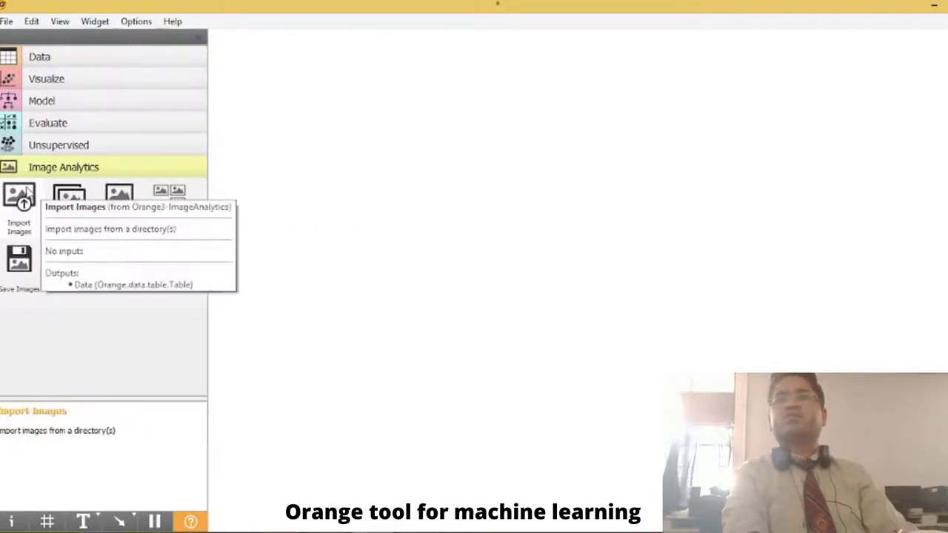
drag(22, 198, 262, 170)
click(265, 168)
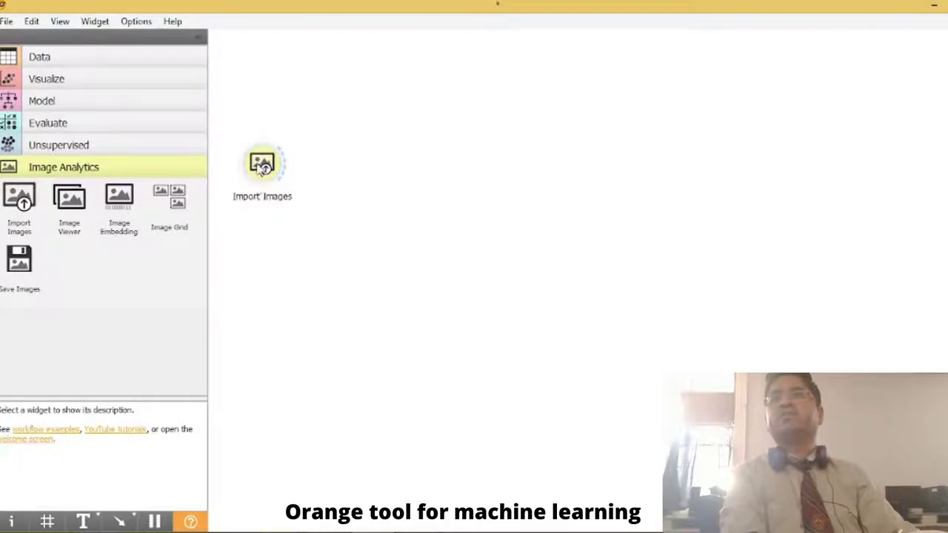
Step: In Import Images' folder dialog, browse into Chest's empty New folder and back to the Desktop
double_click(265, 167)
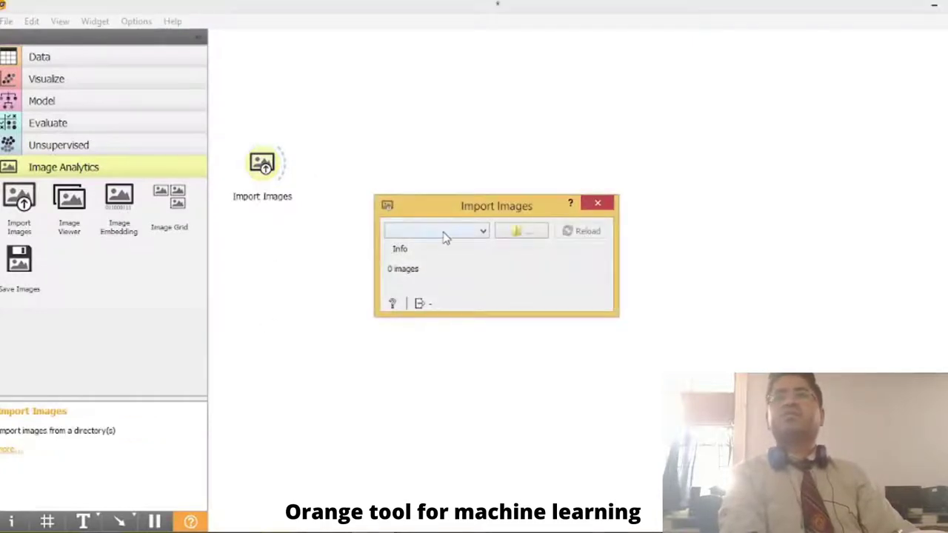
click(535, 233)
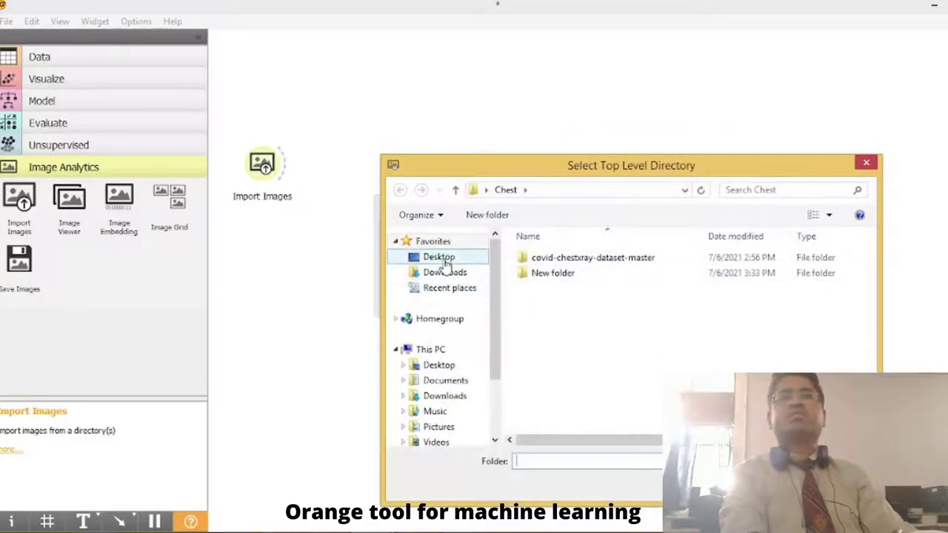
click(455, 190)
mouse_move(868, 291)
mouse_down()
mouse_move(878, 314)
mouse_move(874, 385)
mouse_up()
click(537, 391)
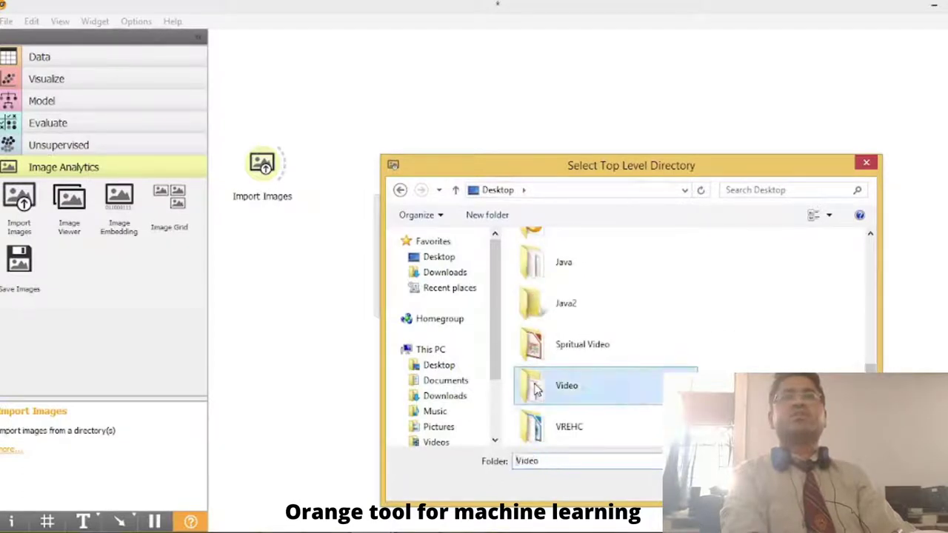
scroll(548, 393, up, 2)
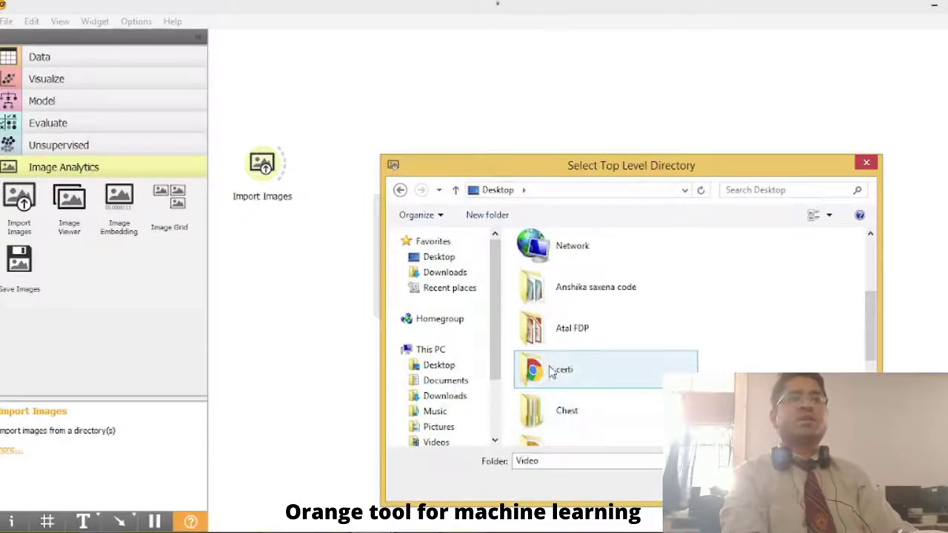
scroll(554, 362, down, 1)
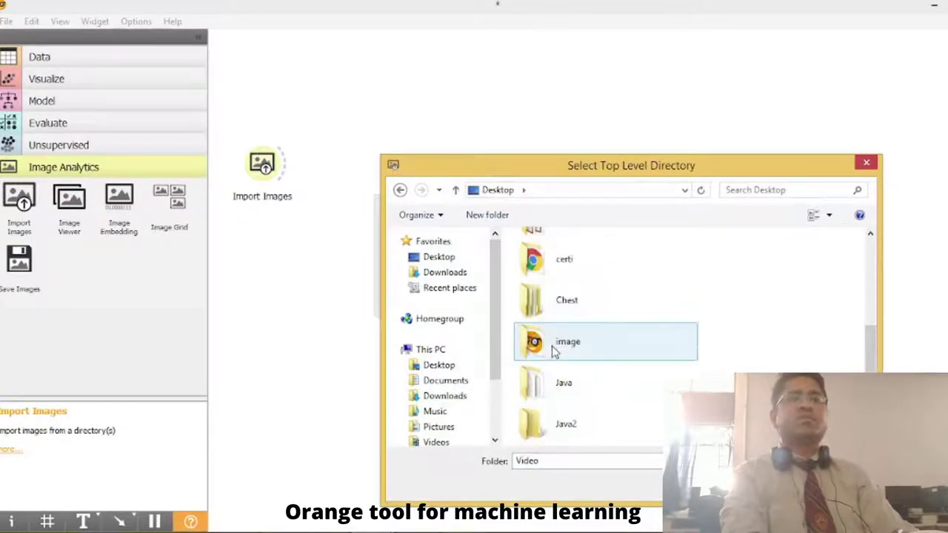
double_click(549, 300)
double_click(545, 275)
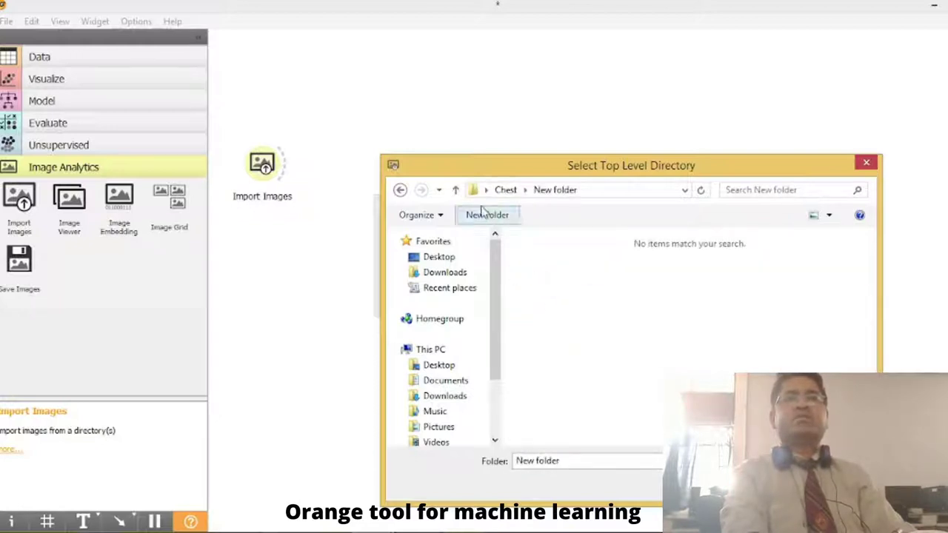
click(454, 189)
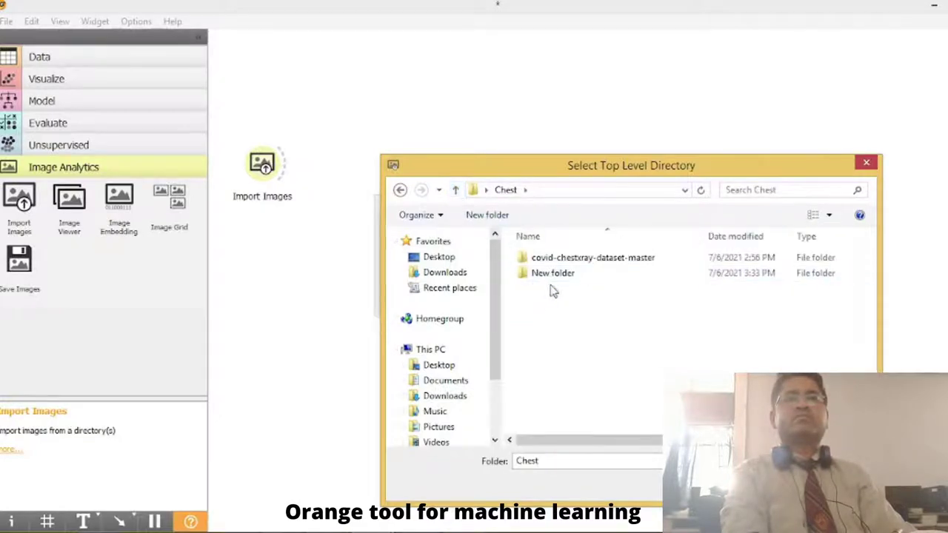
click(456, 189)
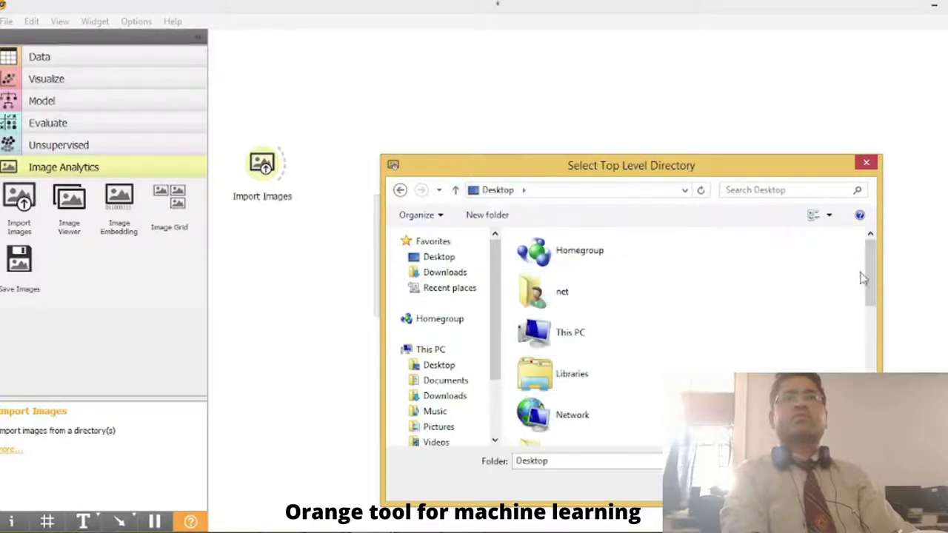
Step: Browse the covid-chestxray-dataset-master images folder, then return to the Desktop
drag(871, 267, 874, 342)
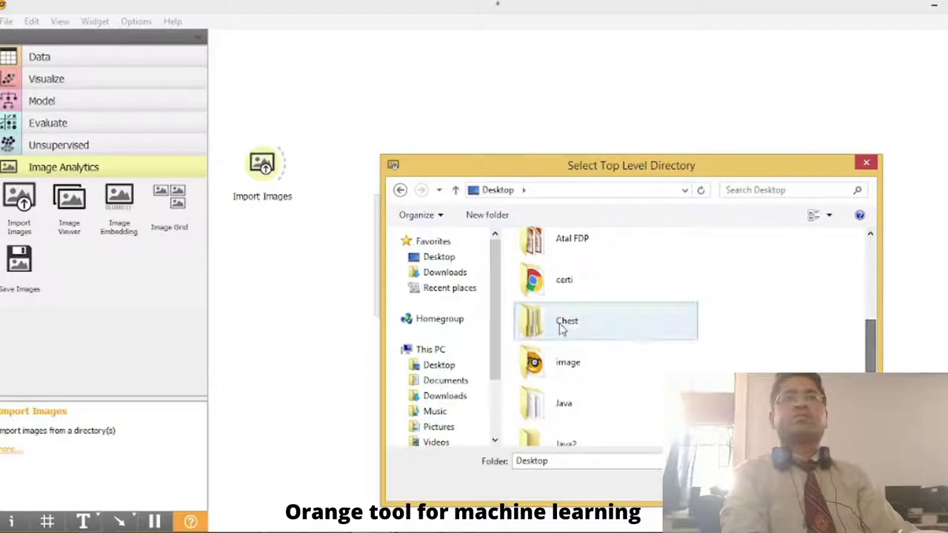
double_click(550, 362)
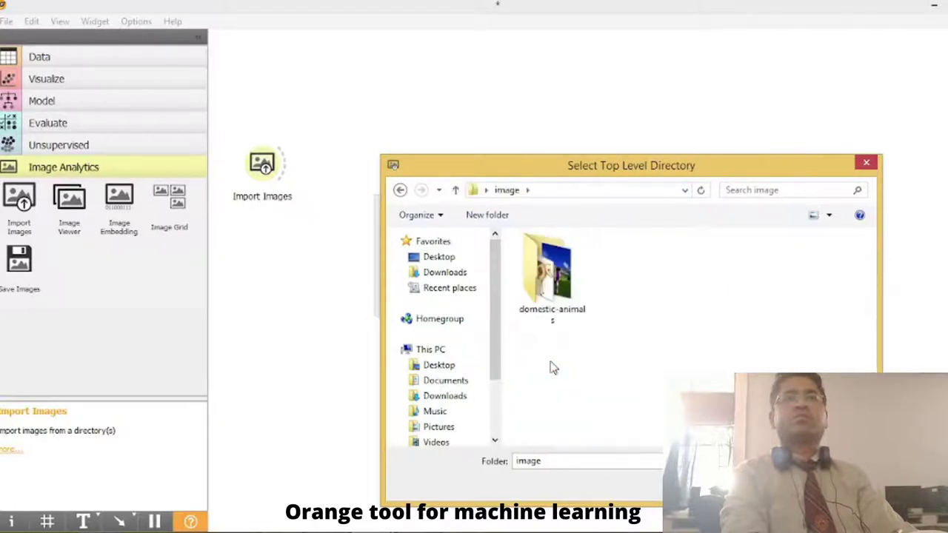
click(456, 191)
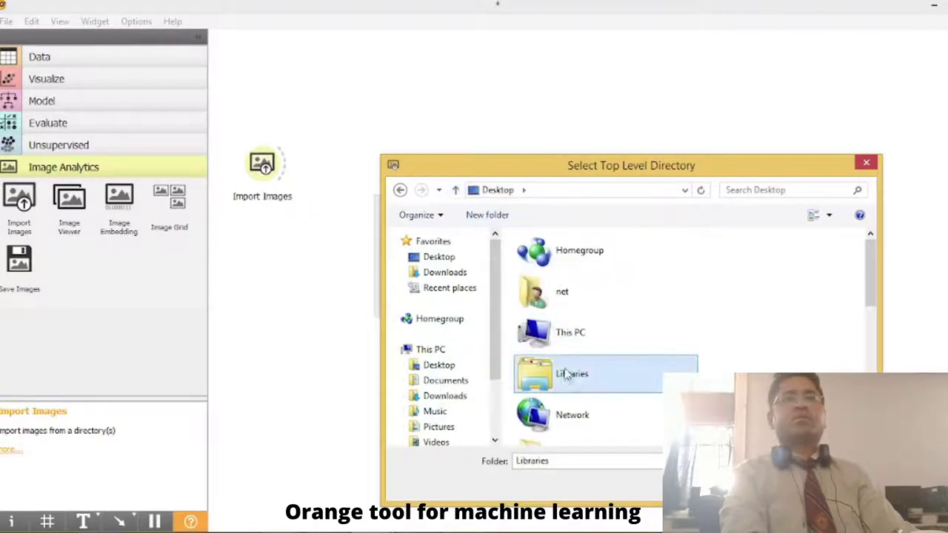
click(565, 377)
scroll(566, 379, down, 2)
scroll(567, 378, down, 5)
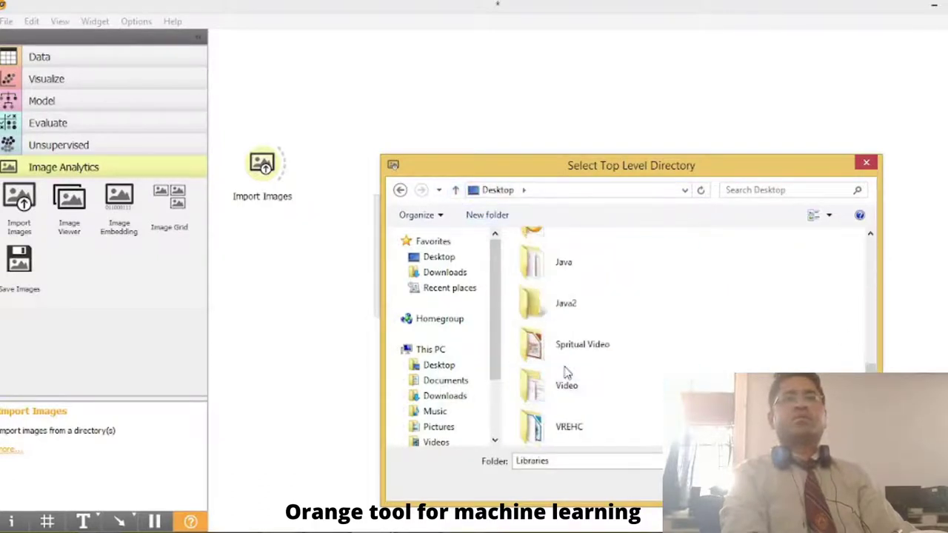
scroll(551, 280, up, 3)
double_click(548, 288)
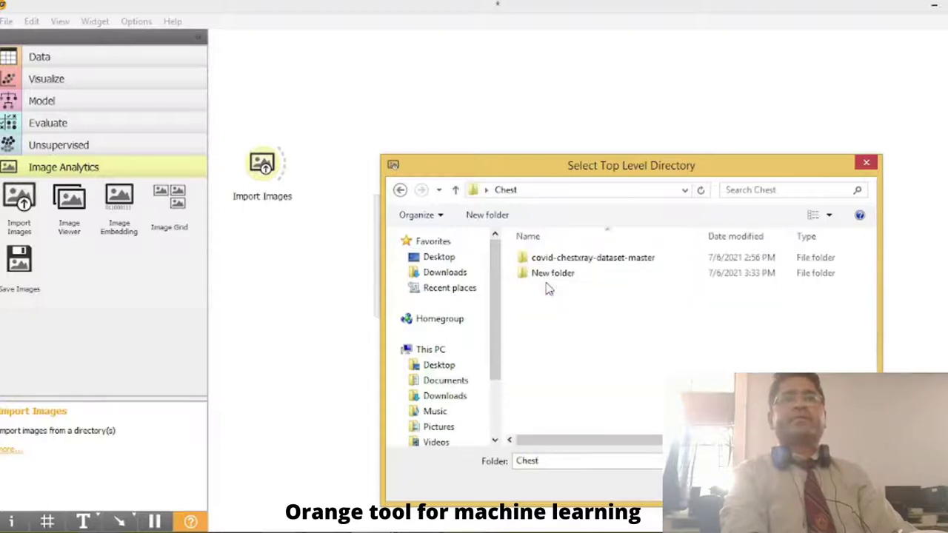
double_click(540, 273)
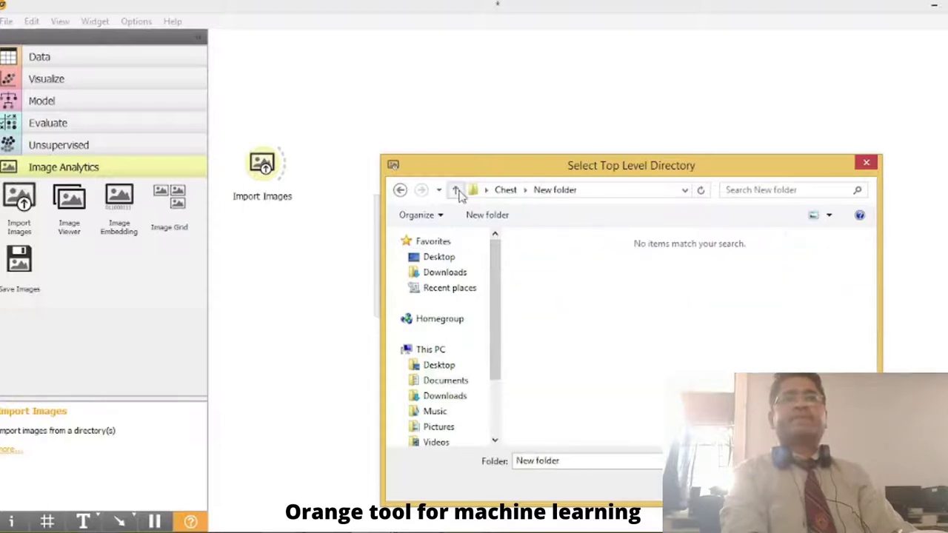
click(457, 190)
double_click(574, 258)
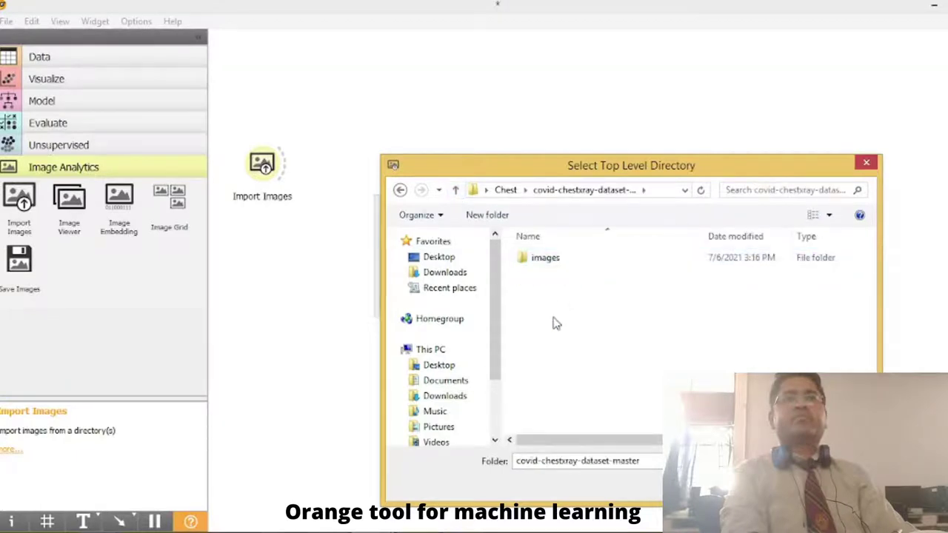
double_click(545, 259)
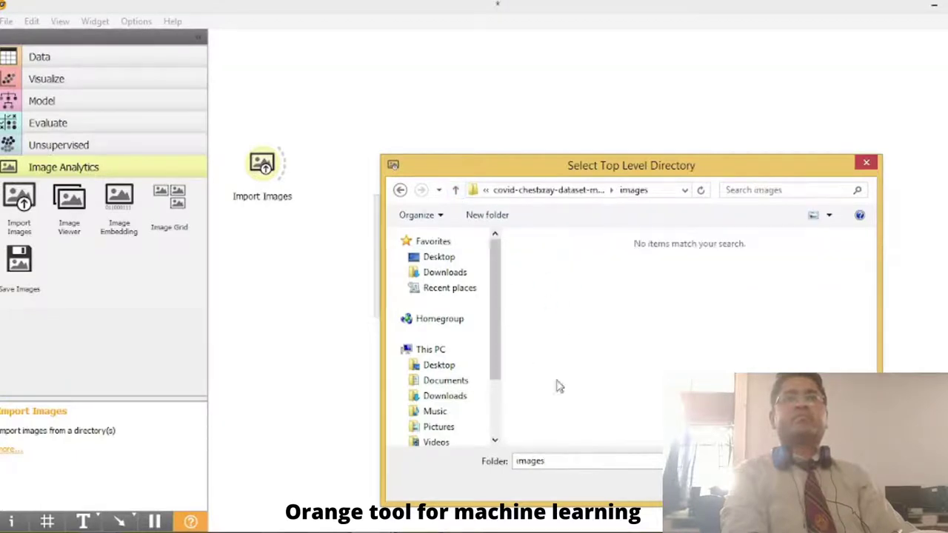
click(456, 191)
click(456, 190)
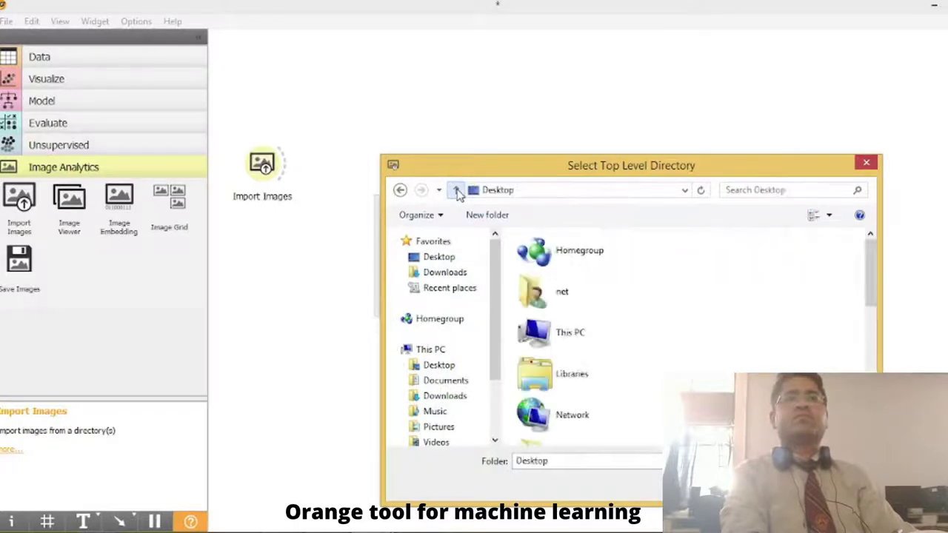
drag(871, 296, 871, 368)
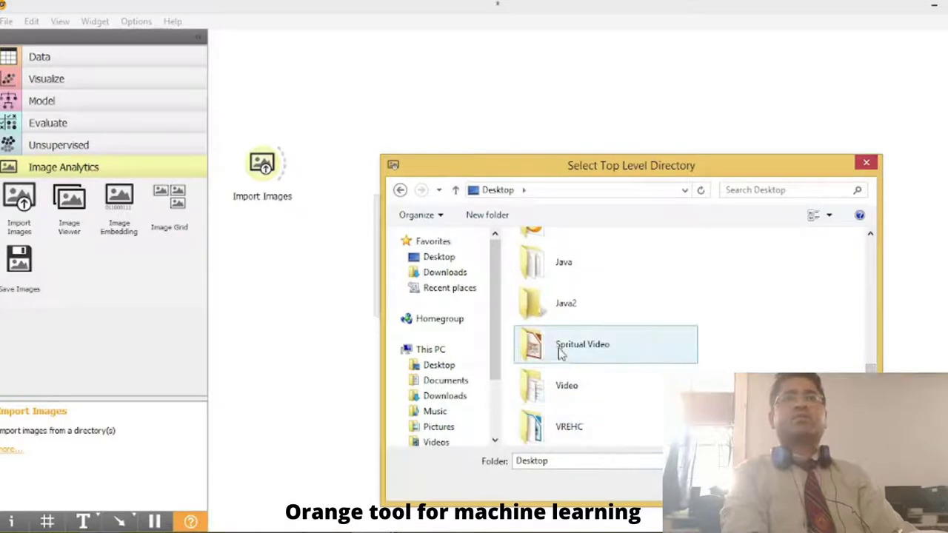
Step: Cancel the folder dialog, close Import Images, and confirm Chest's New folder holds the 20 dog photos
click(868, 165)
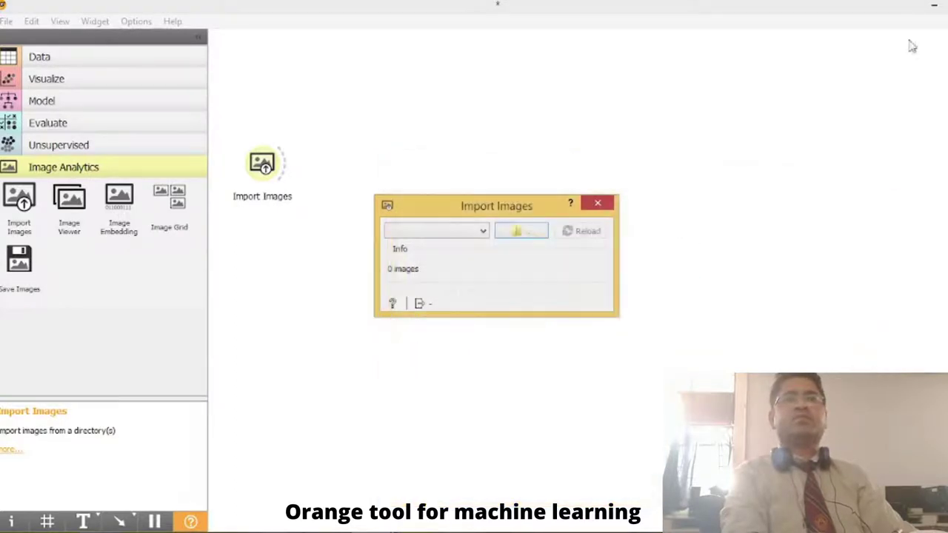
click(937, 5)
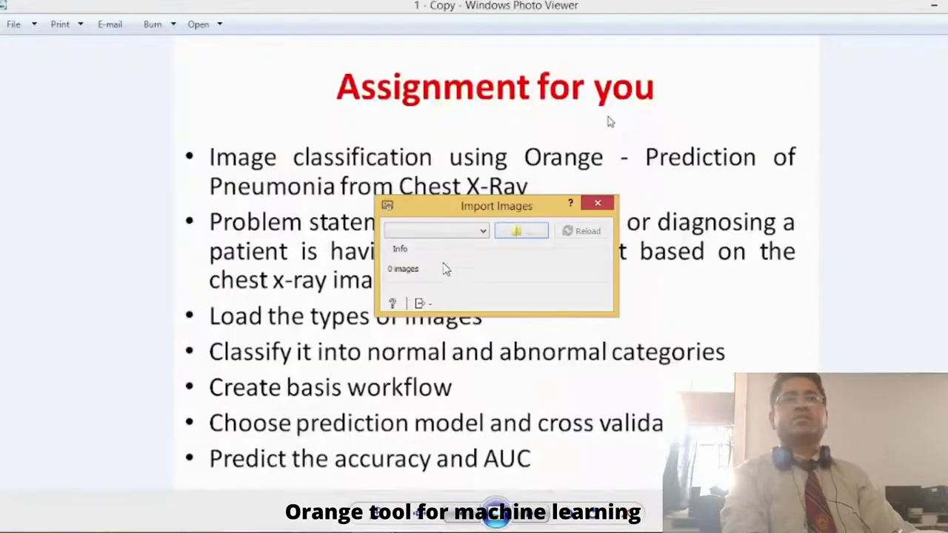
click(597, 205)
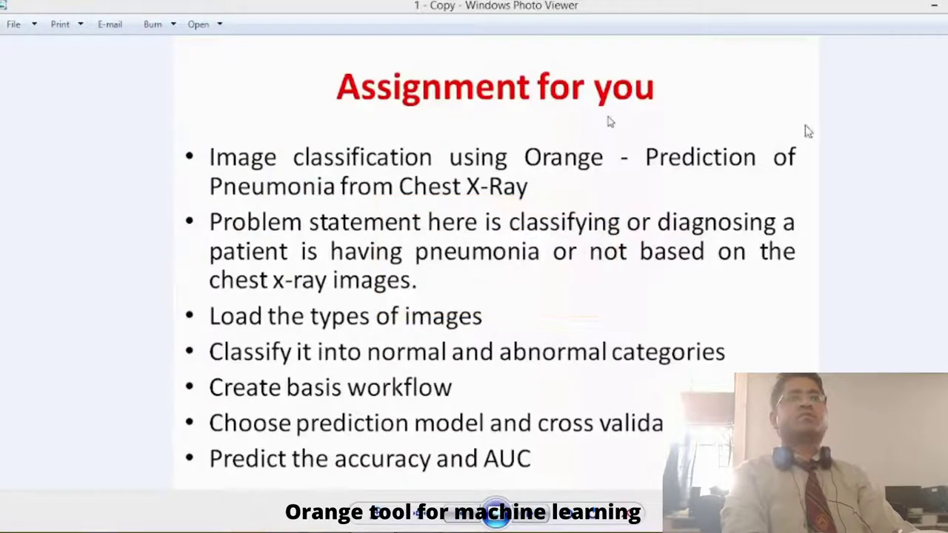
click(929, 11)
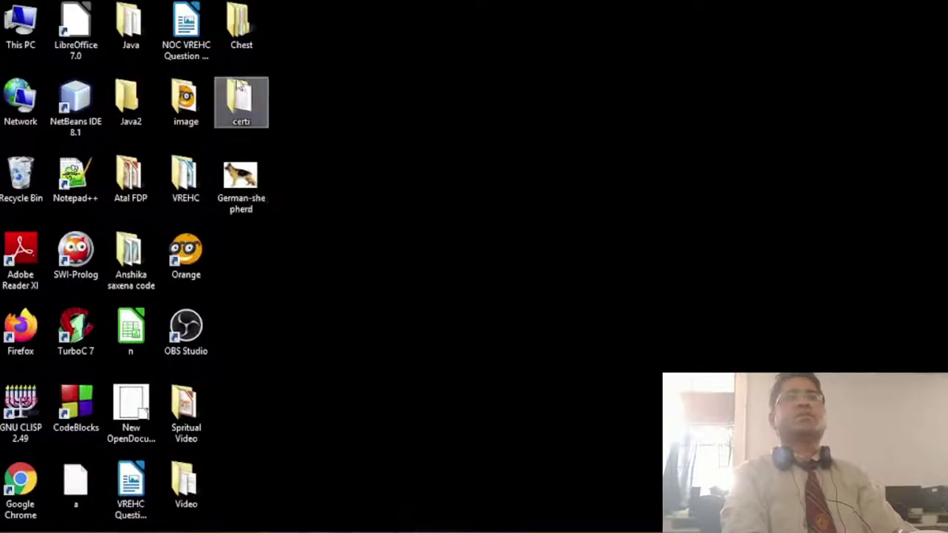
double_click(239, 24)
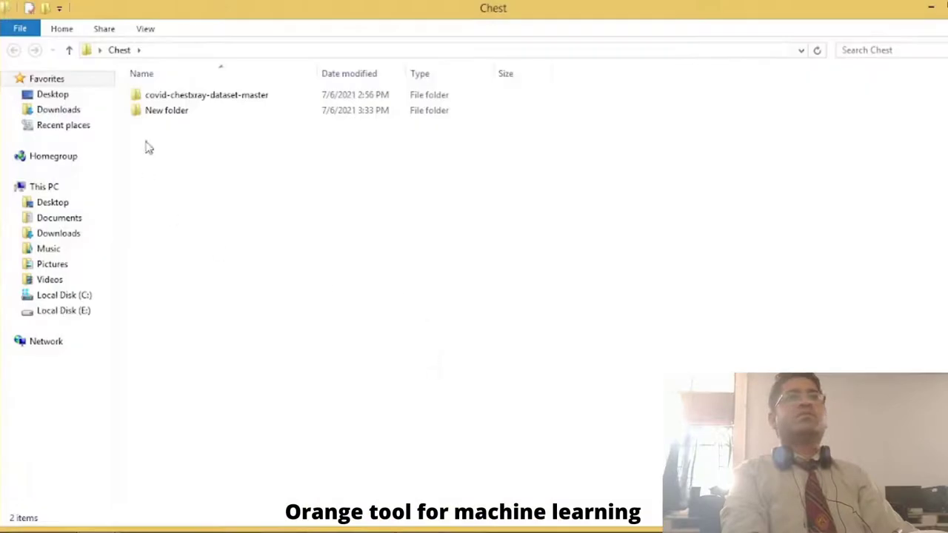
double_click(169, 113)
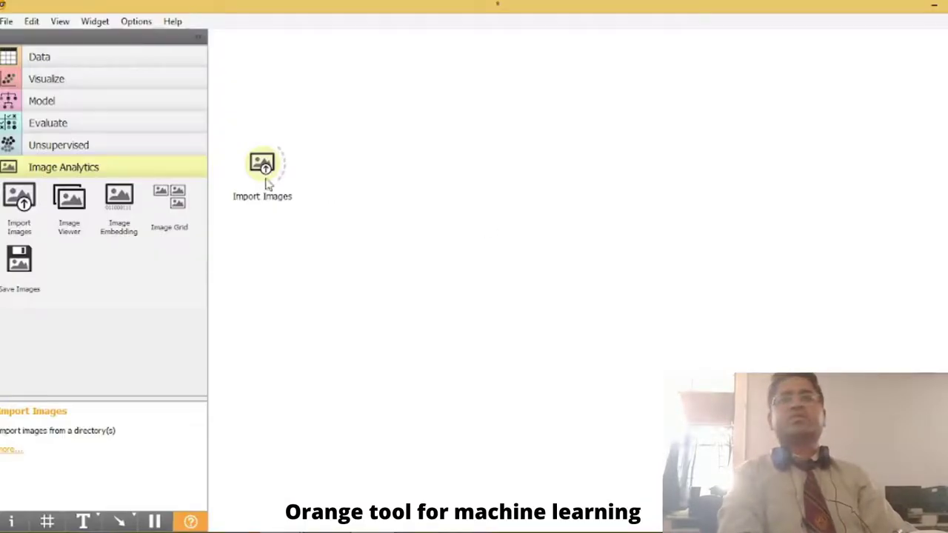
double_click(263, 170)
Step: Point Import Images at Chest\New folder, loading 20 images
click(436, 231)
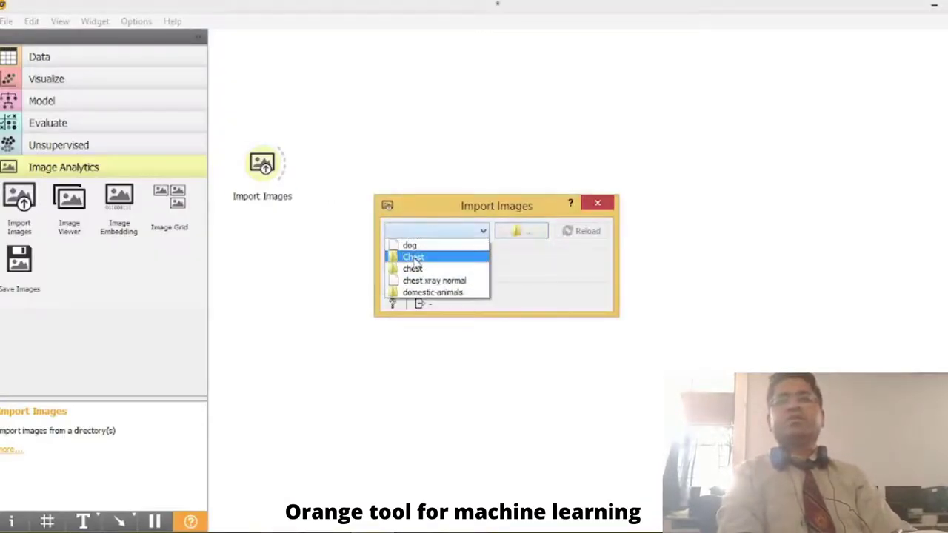
click(518, 230)
click(550, 273)
key(Return)
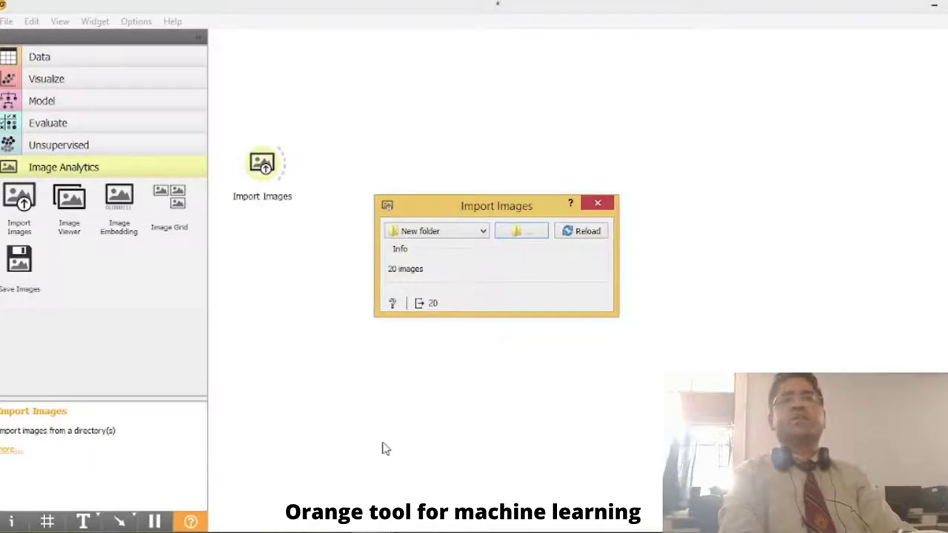
Step: Preview dog images 2 and 15 from New folder, then return to Orange's Import Images window
click(200, 499)
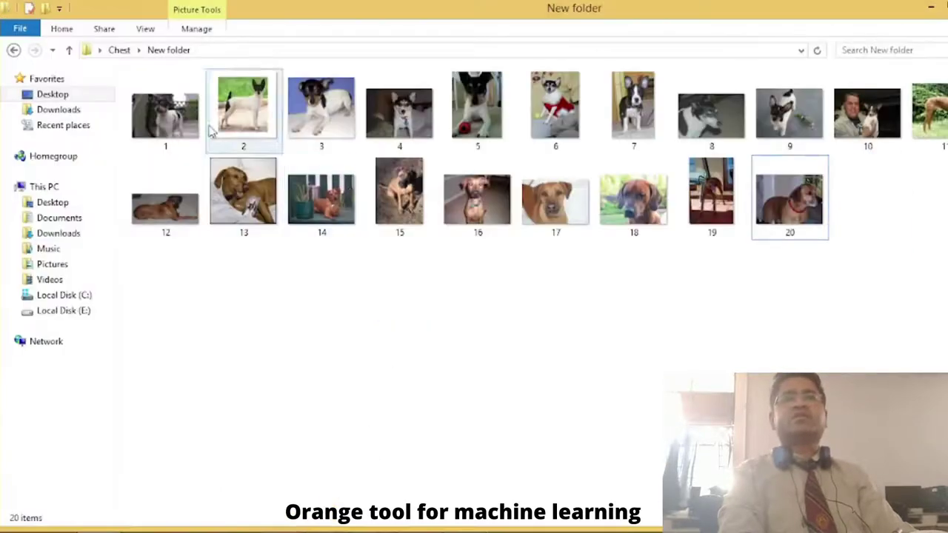
double_click(233, 115)
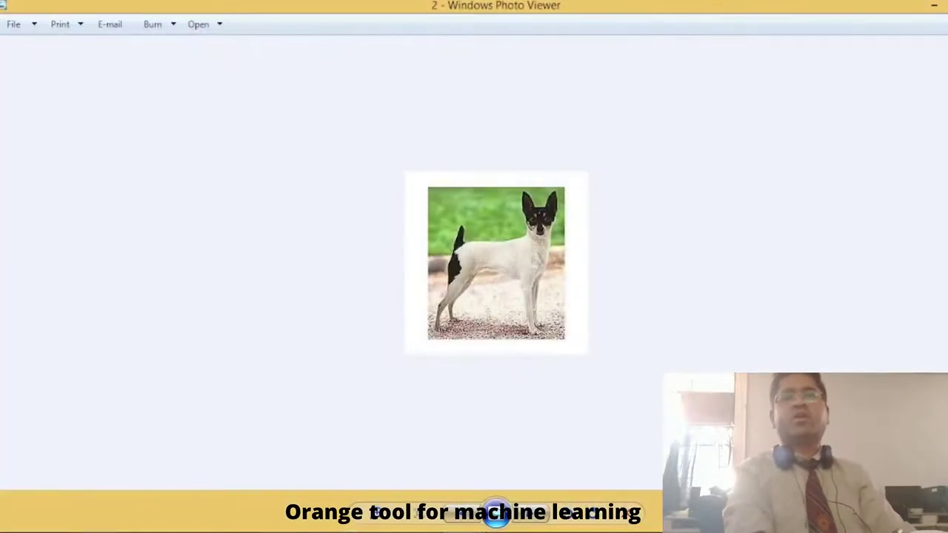
key(alt+F4)
double_click(400, 191)
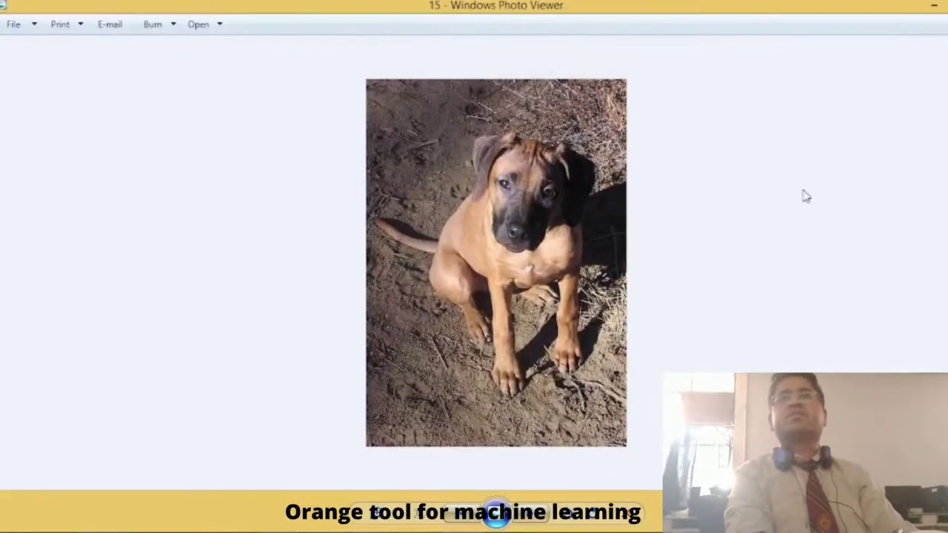
key(alt+F4)
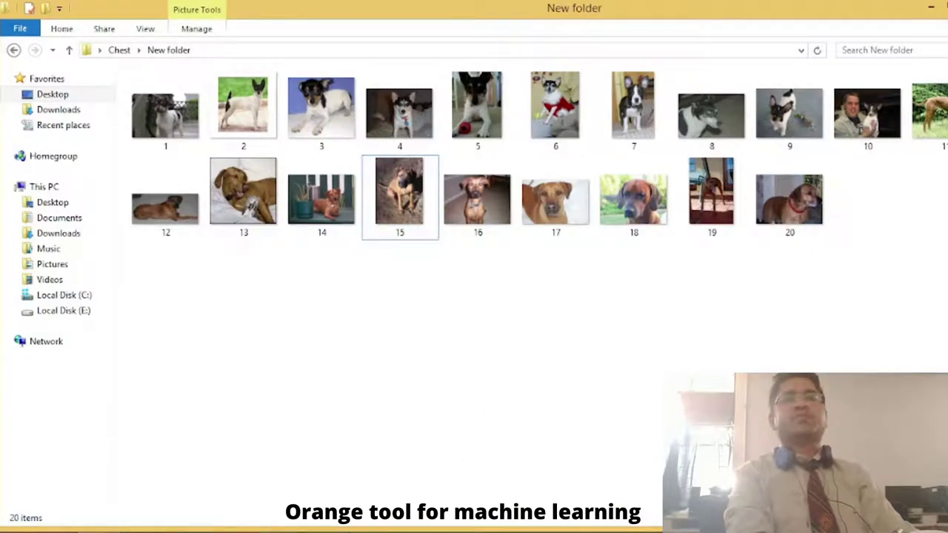
mouse_move(293, 474)
mouse_move(452, 466)
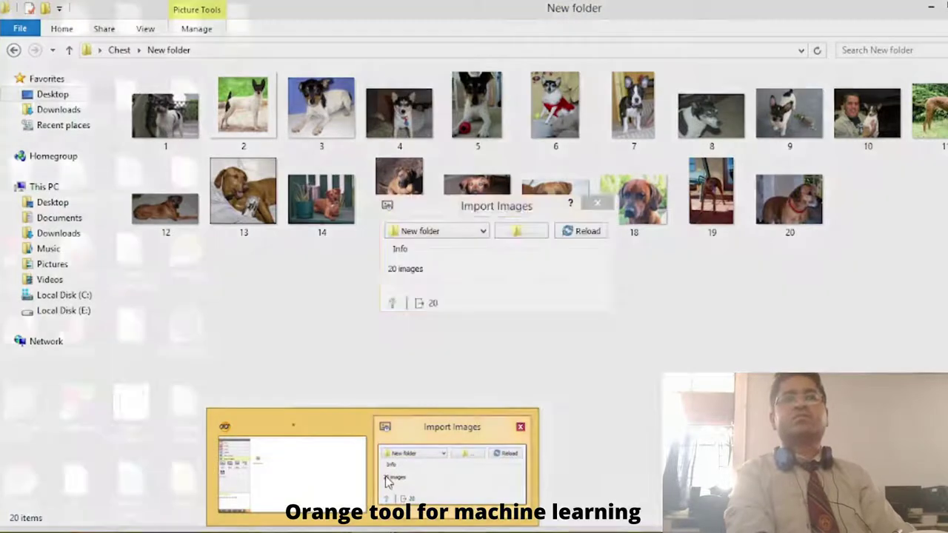
click(387, 482)
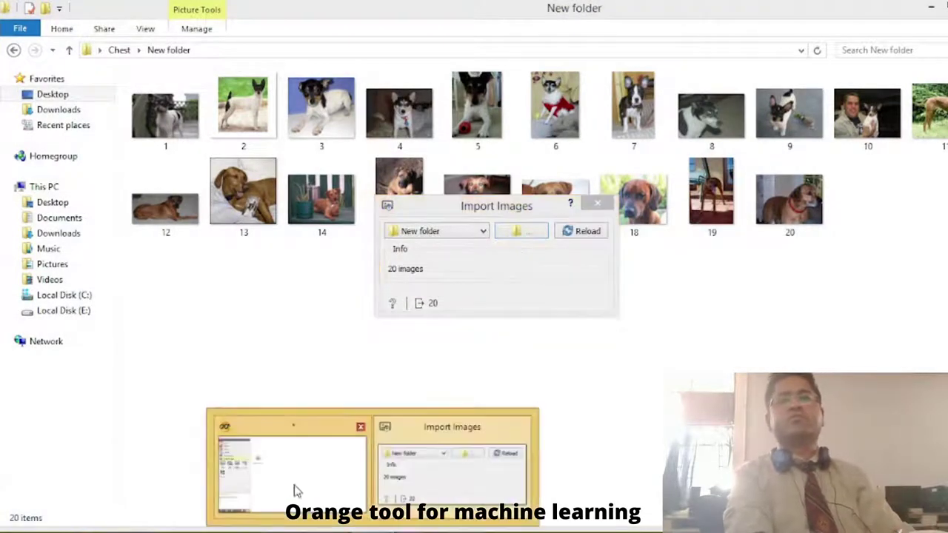
Step: Connect Import Images to a Data Table, an Image Viewer and an Image Embedding widget
click(294, 490)
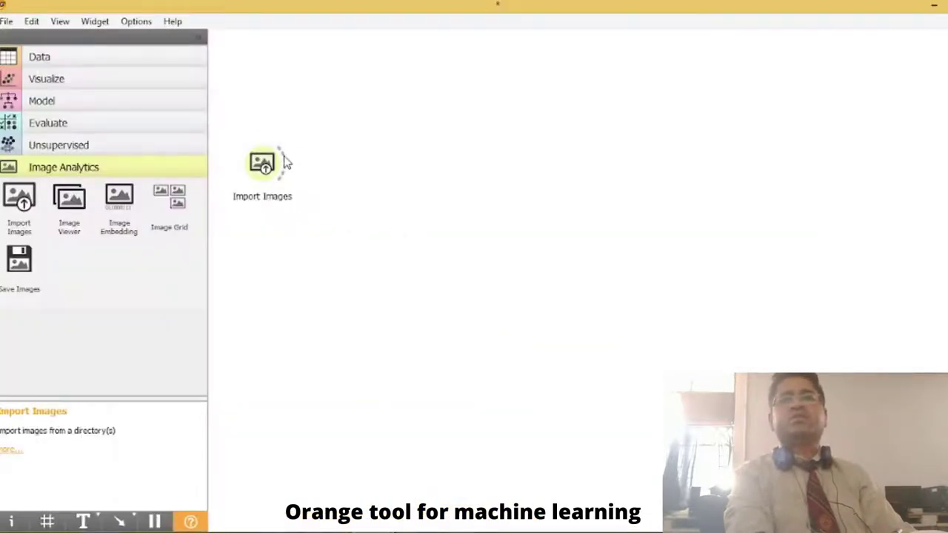
drag(287, 163, 350, 111)
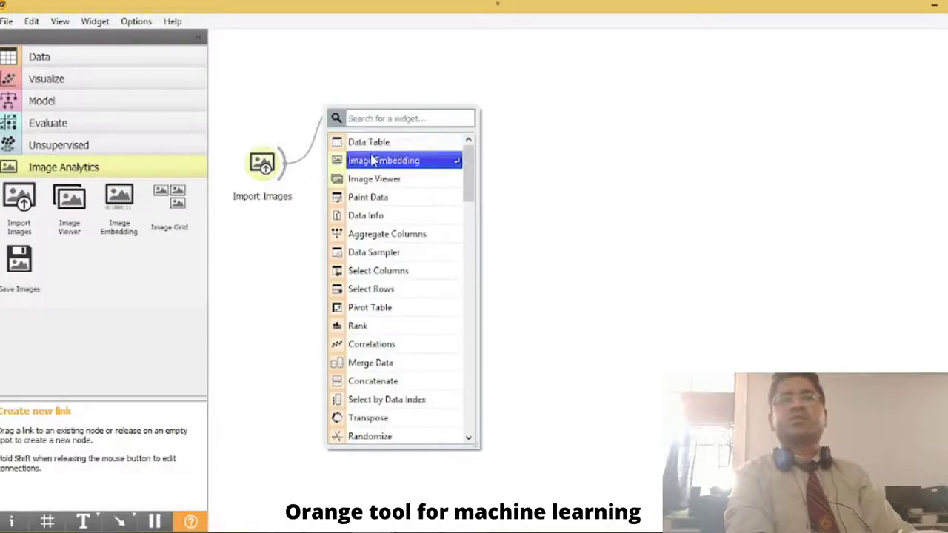
click(371, 142)
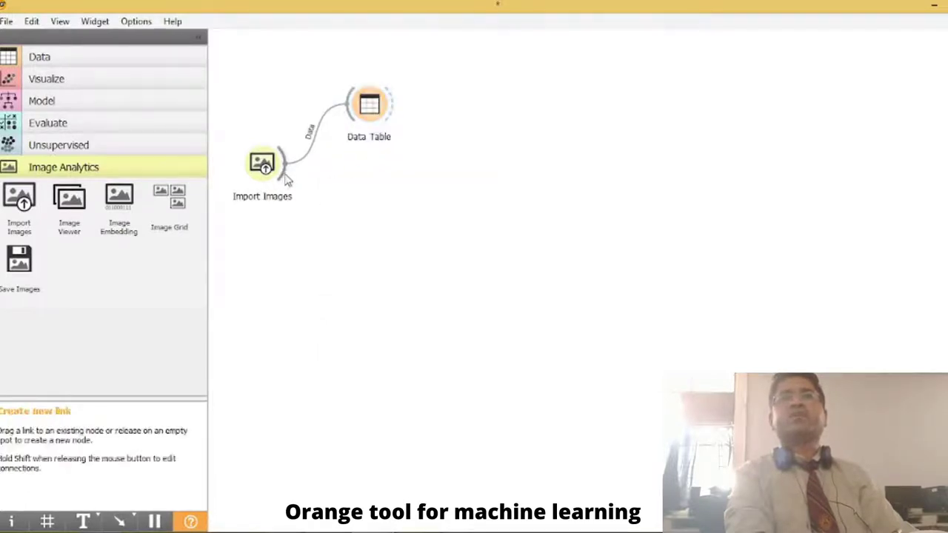
drag(287, 177, 378, 160)
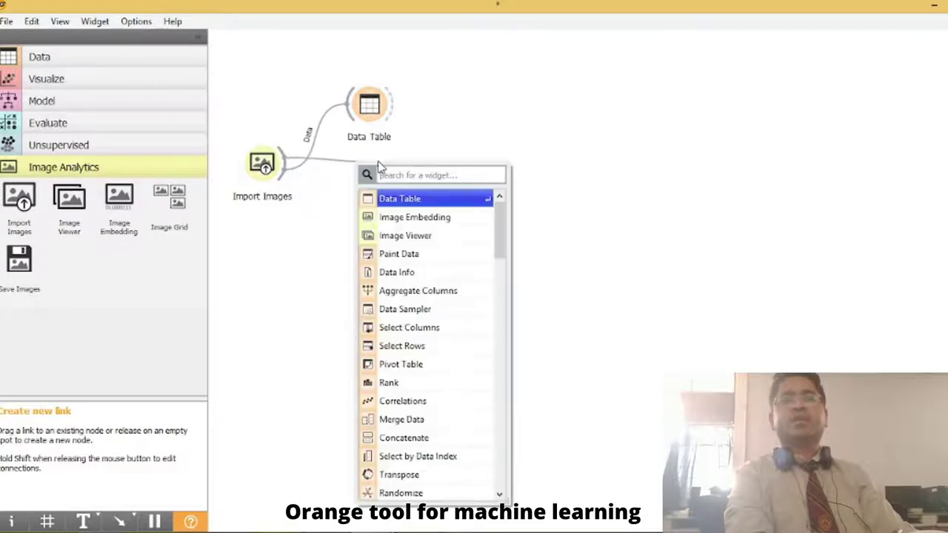
click(400, 237)
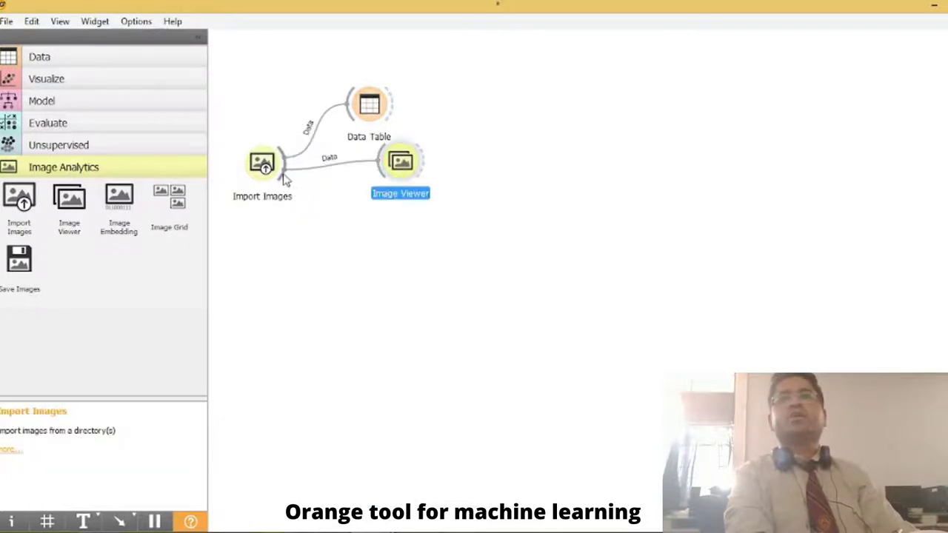
drag(286, 178, 385, 248)
click(413, 262)
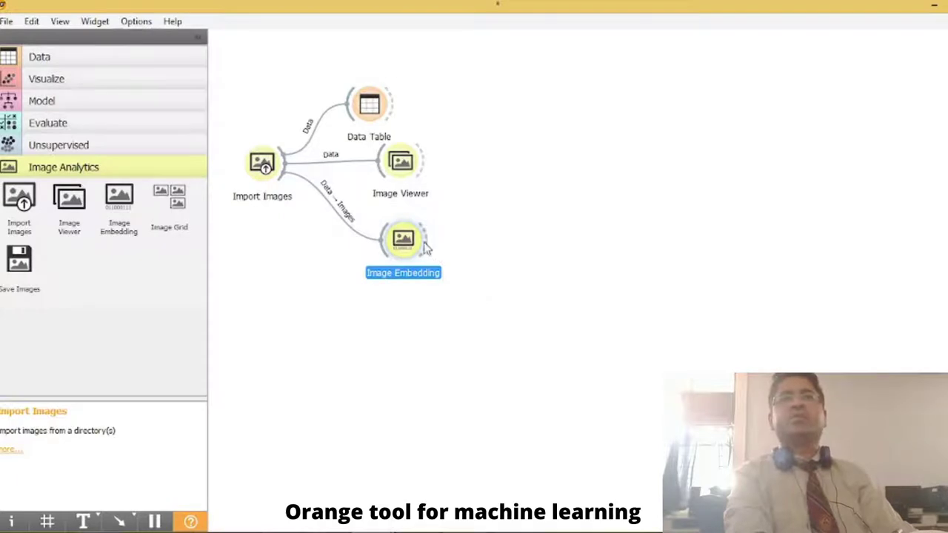
Step: Feed Image Embedding into a Data Table and Distances, and Distances into Hierarchical Clustering
drag(428, 247, 532, 183)
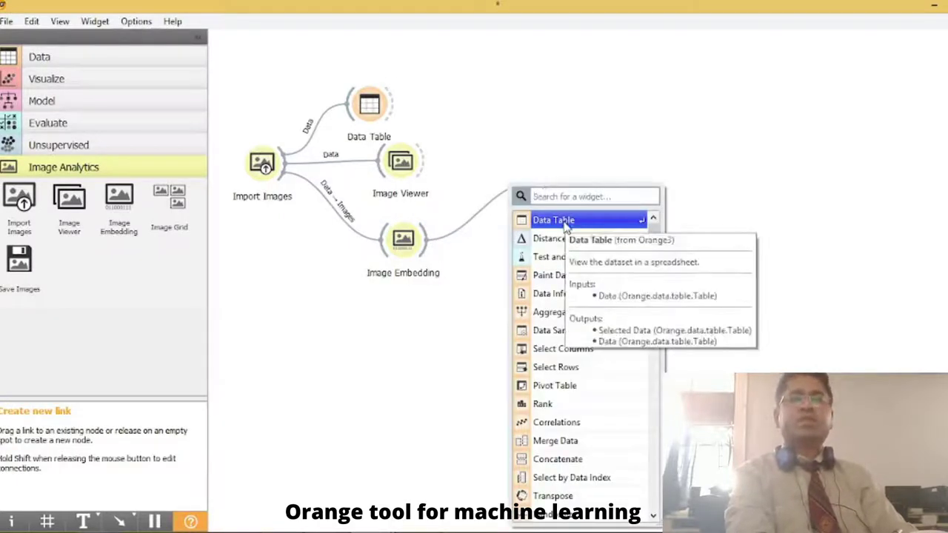
click(566, 227)
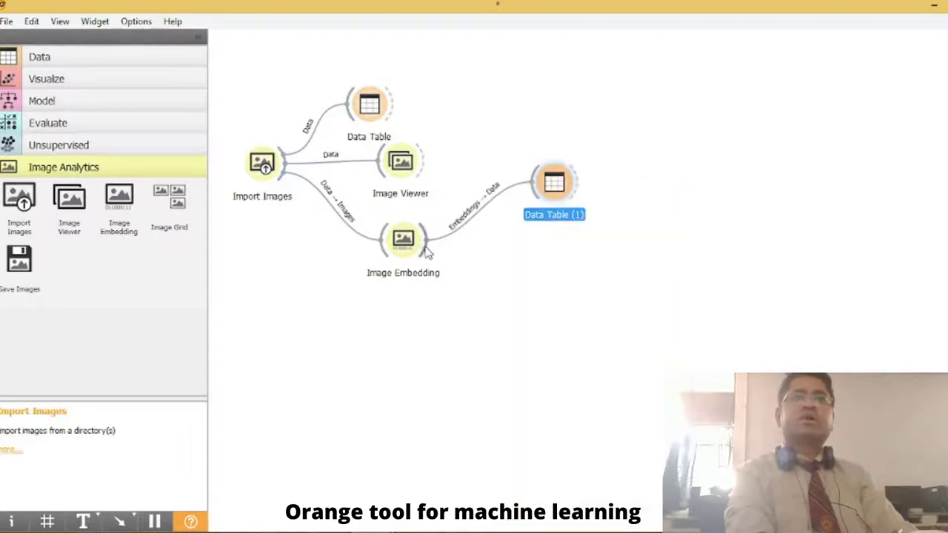
drag(426, 251, 544, 273)
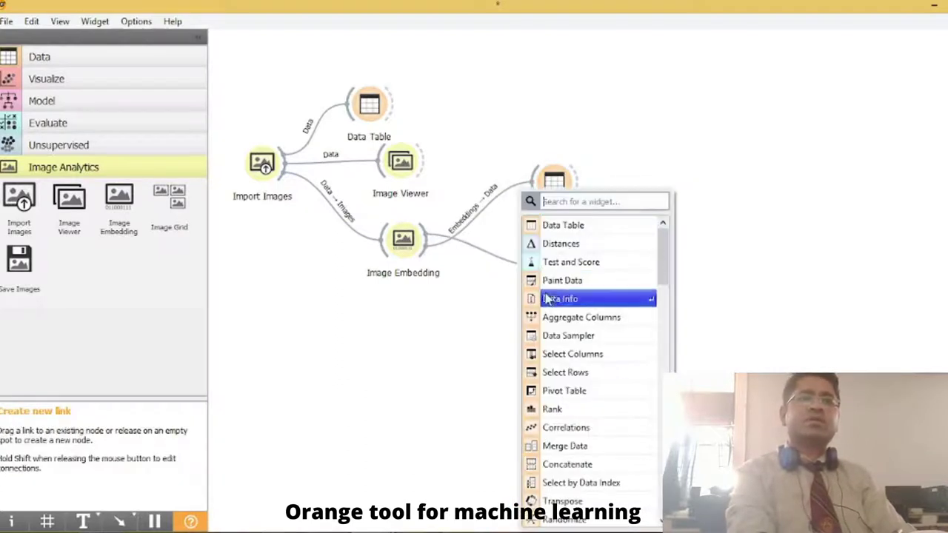
click(562, 243)
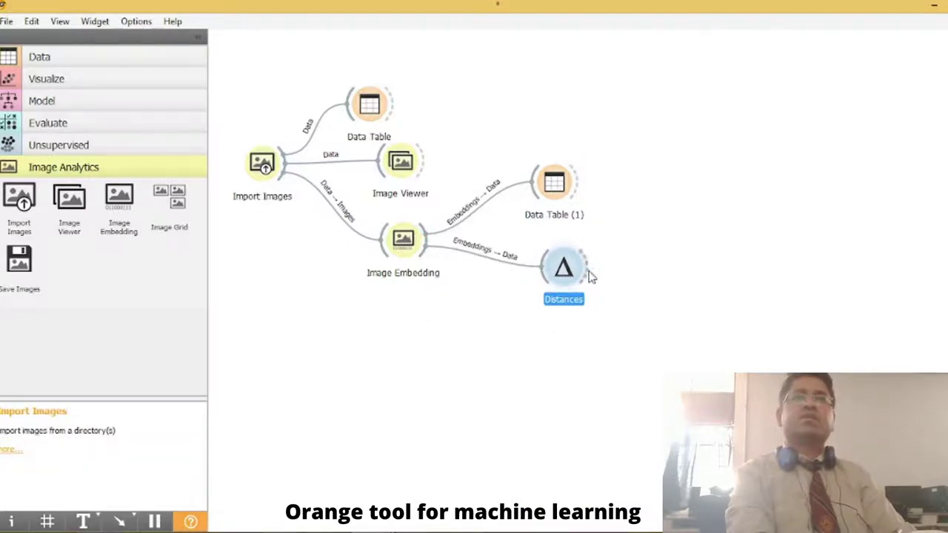
drag(591, 275, 677, 303)
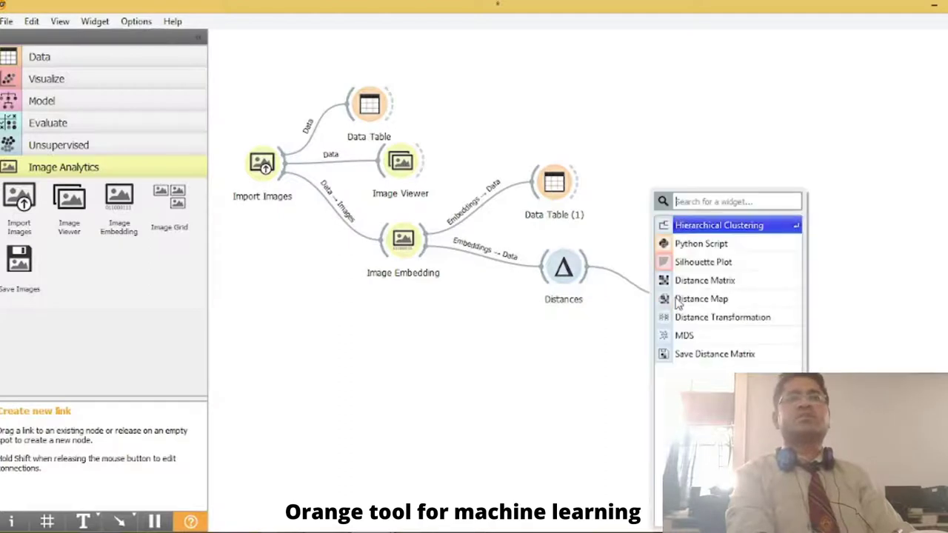
click(718, 226)
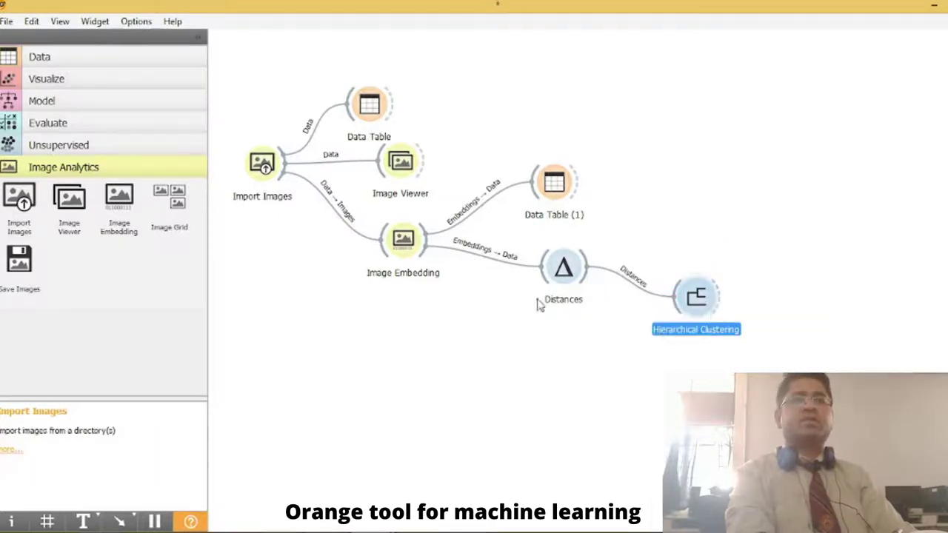
Step: Switch the Distances widget's metric from Euclidean to Cosine between rows
double_click(564, 272)
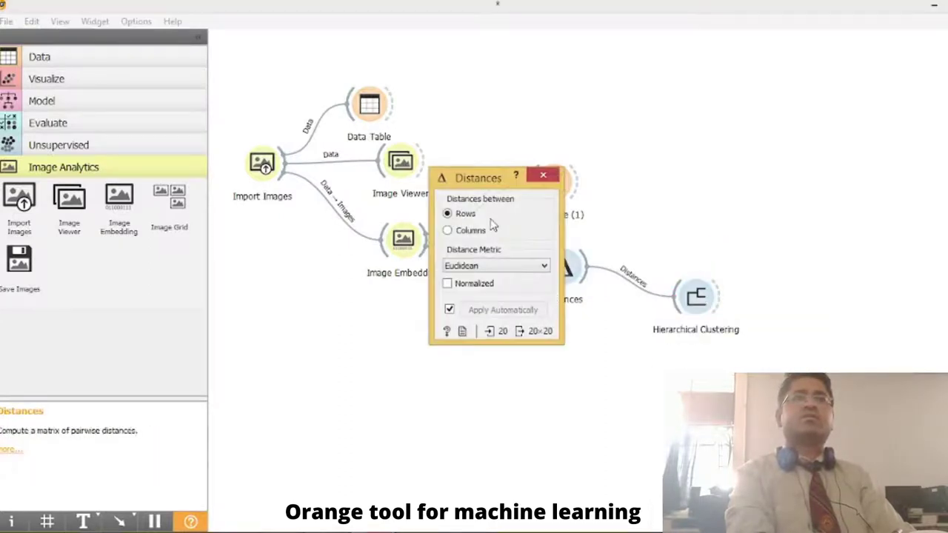
click(468, 268)
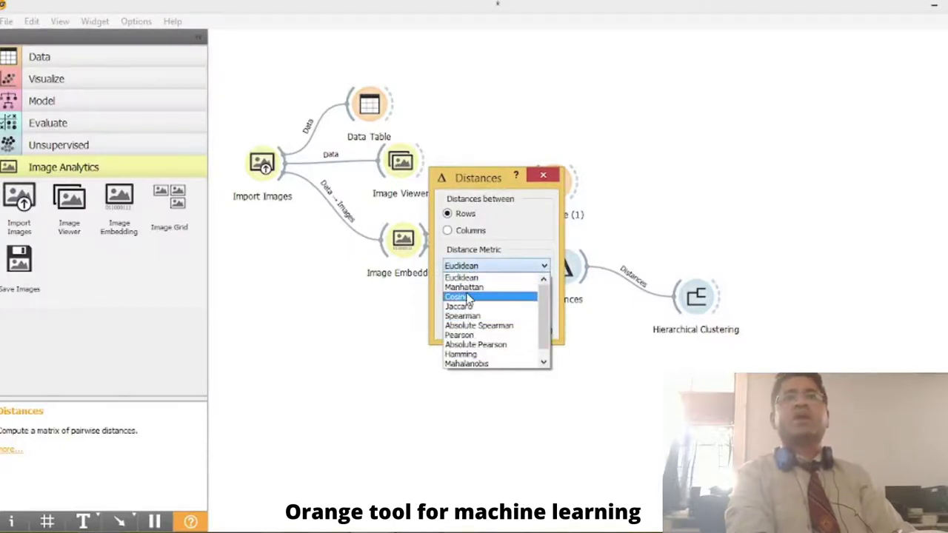
click(458, 297)
click(501, 268)
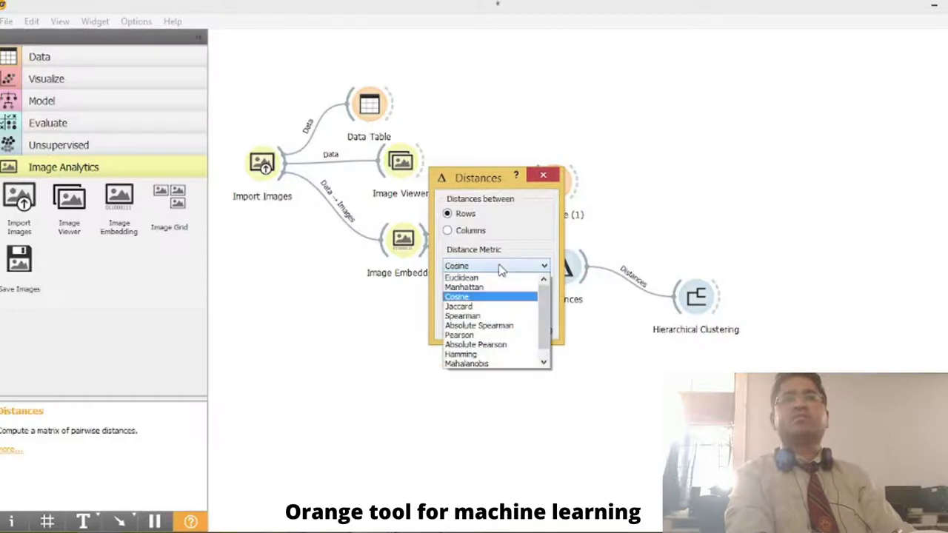
click(501, 268)
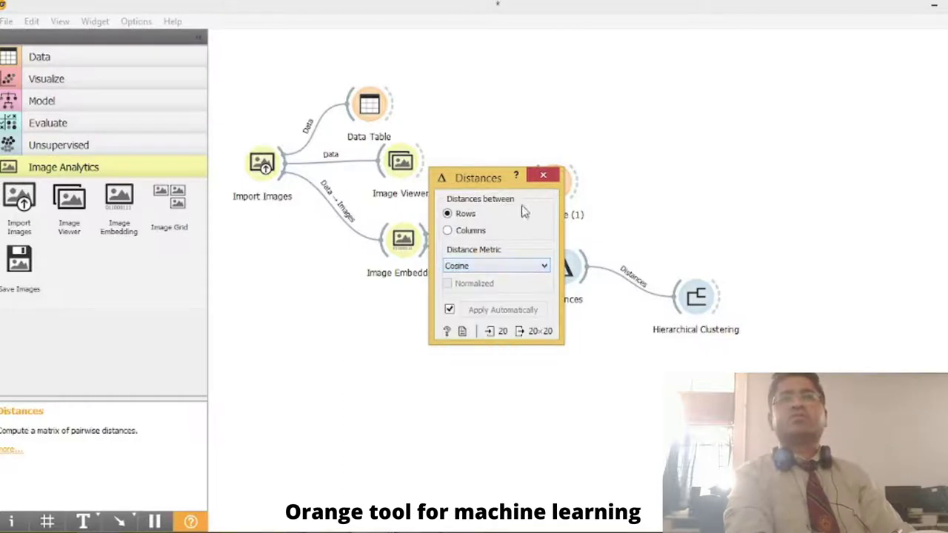
click(543, 178)
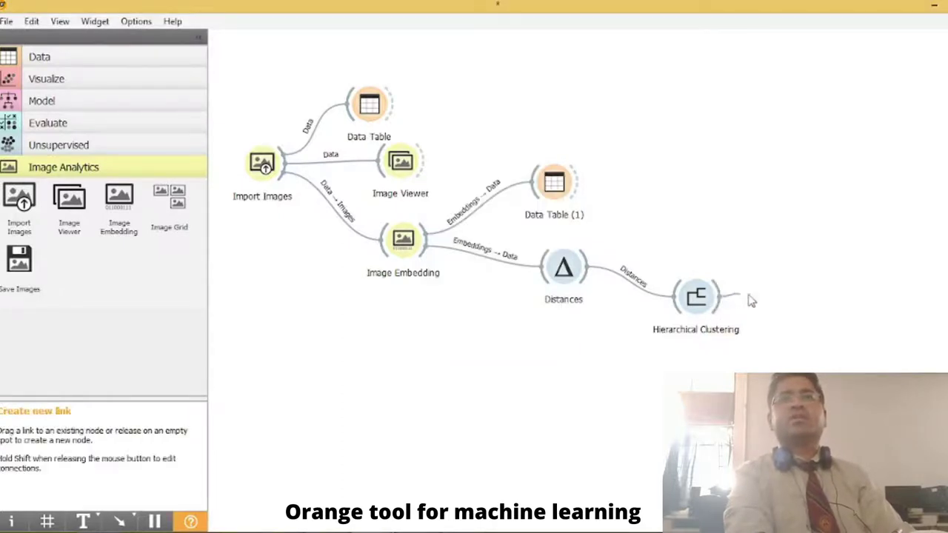
Step: Attach Image Viewer (1) to Hierarchical Clustering and view the top cluster of ten dog images
drag(721, 297, 791, 258)
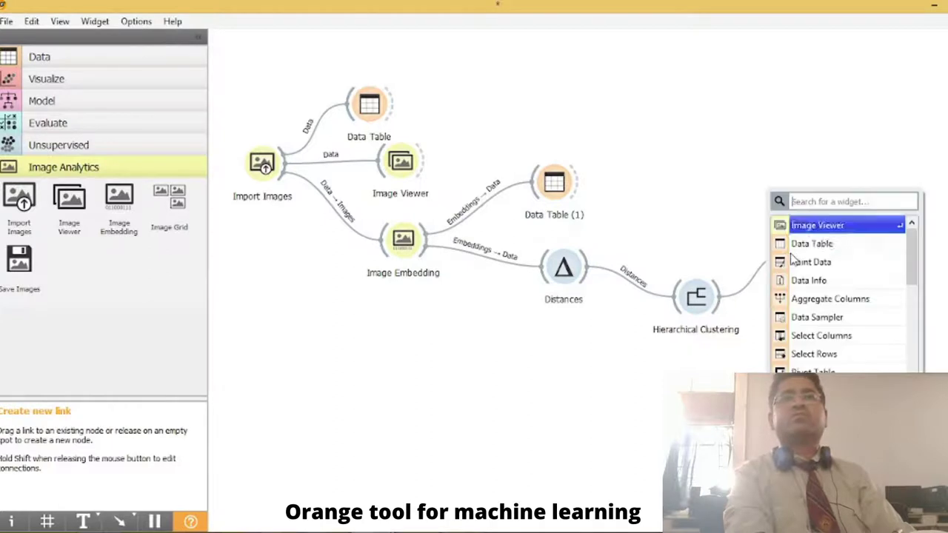
click(823, 228)
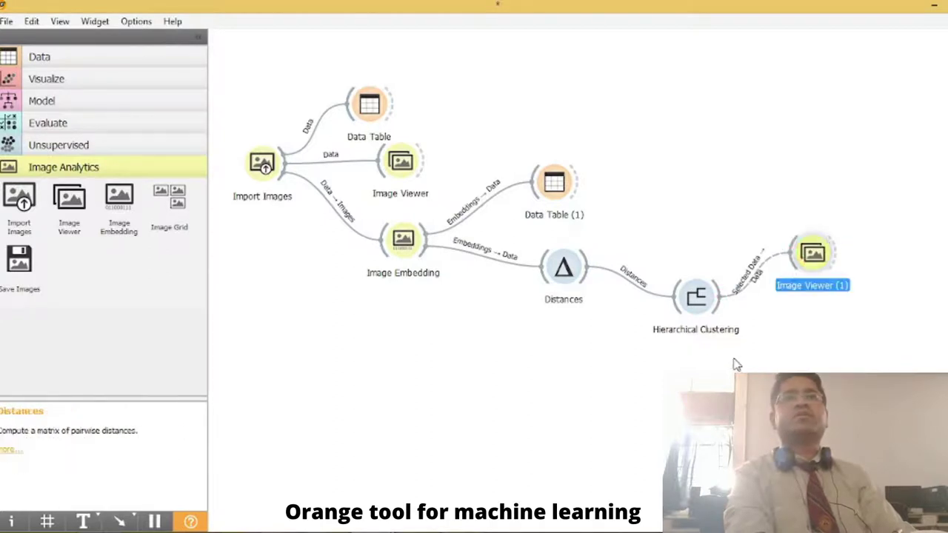
double_click(694, 299)
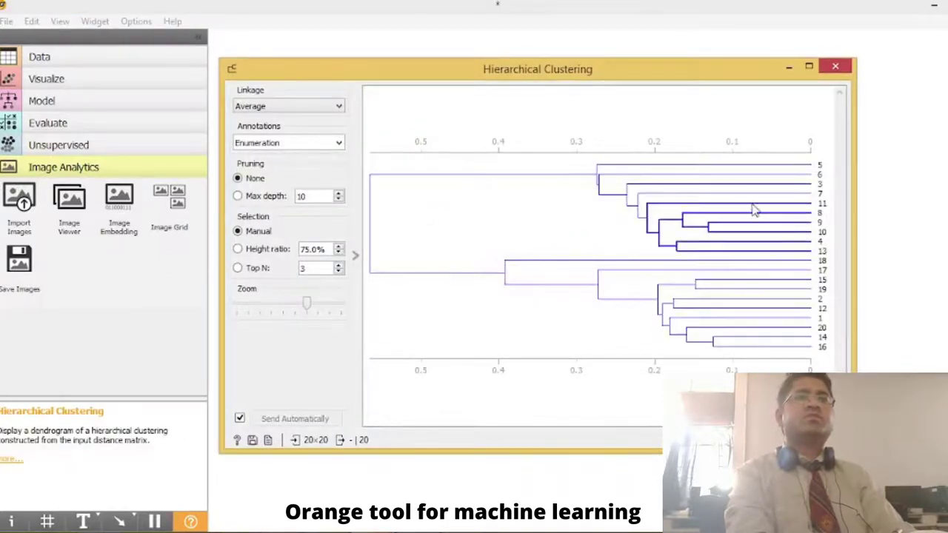
click(748, 168)
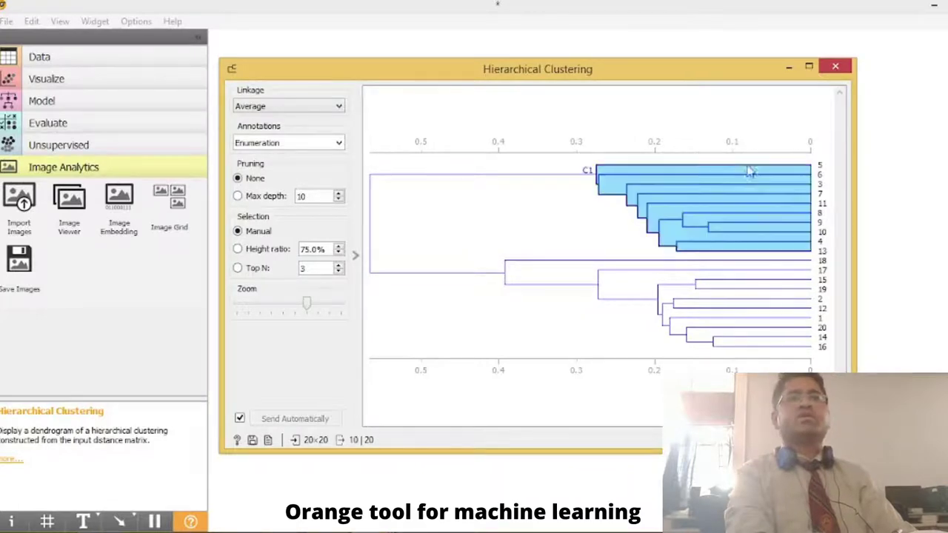
drag(763, 74, 587, 101)
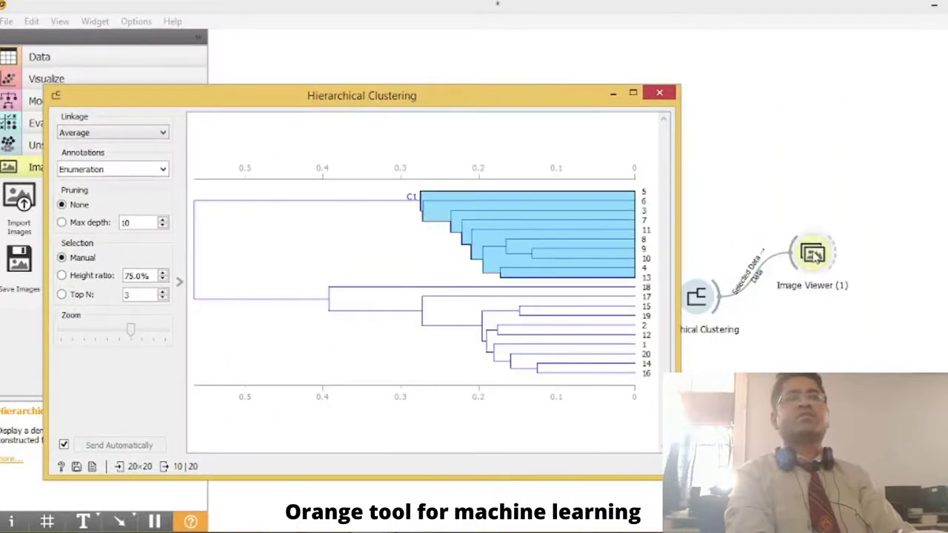
double_click(815, 255)
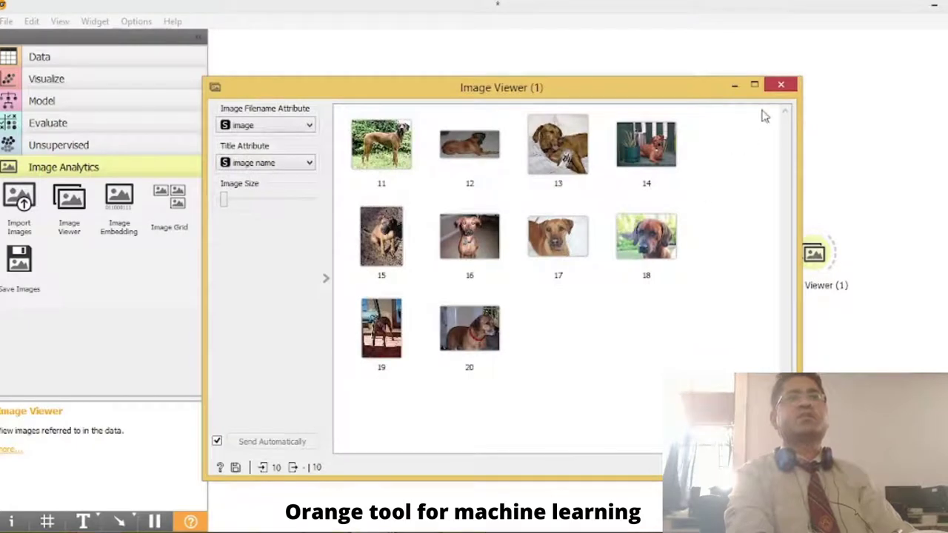
click(781, 84)
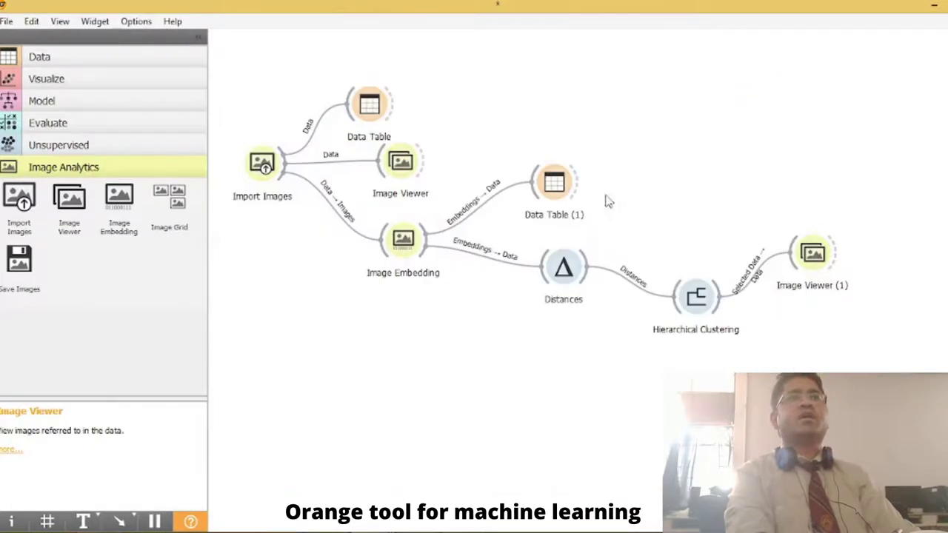
Step: Select the lower cluster of ten images in the dendrogram and view it in Image Viewer (1)
double_click(696, 297)
click(522, 327)
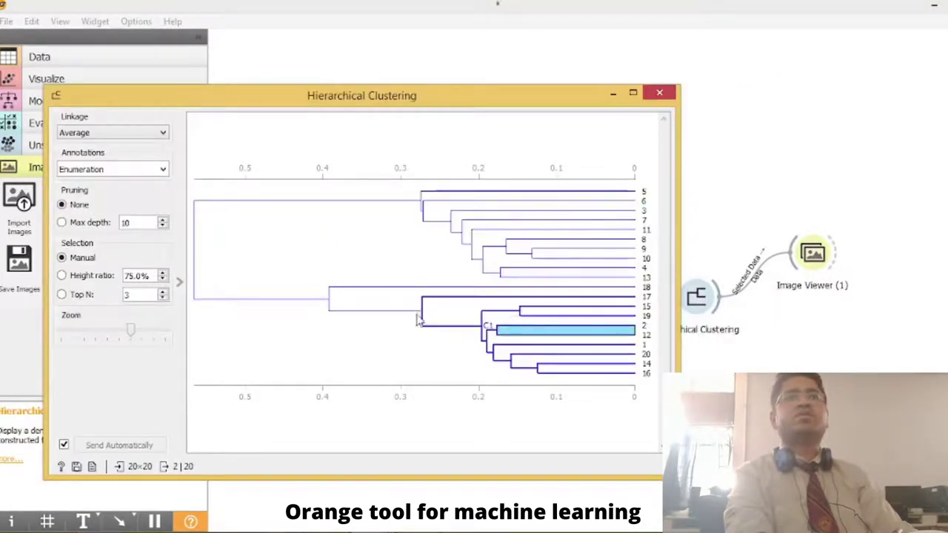
click(337, 296)
click(821, 254)
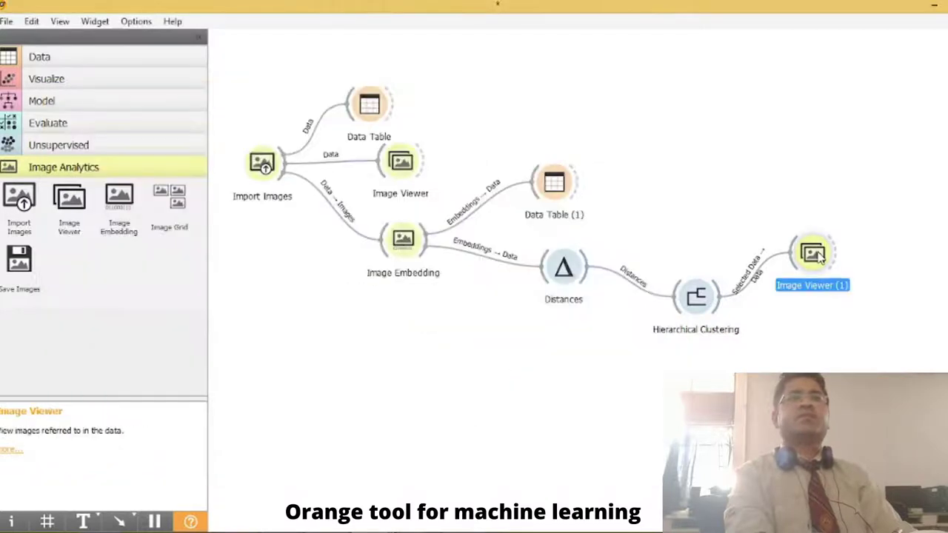
double_click(821, 254)
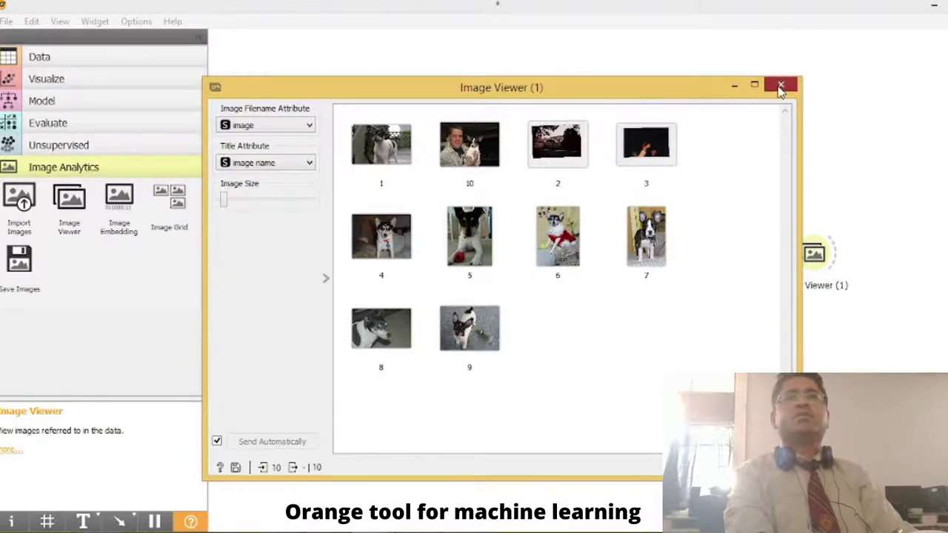
click(780, 88)
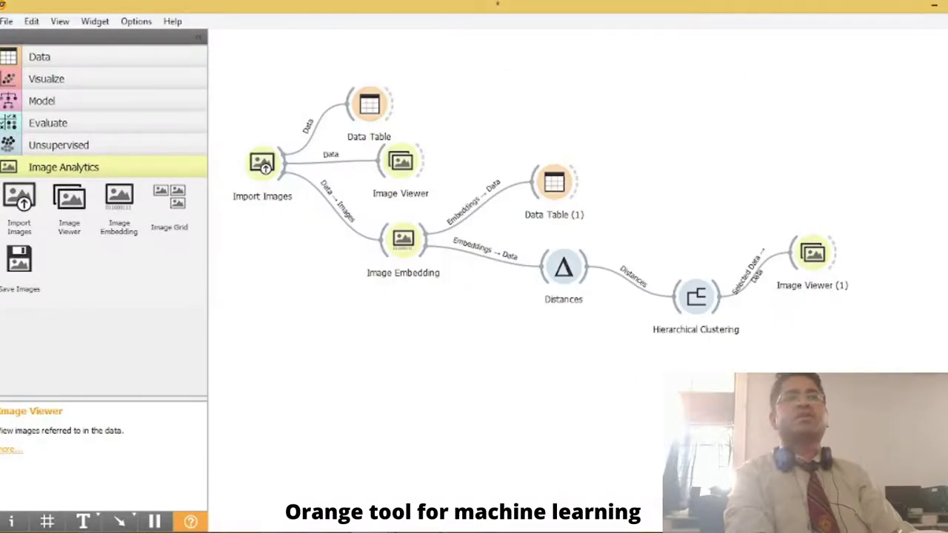
Step: Clear the open windows to reach the desktop and select the German-shepherd picture
click(207, 482)
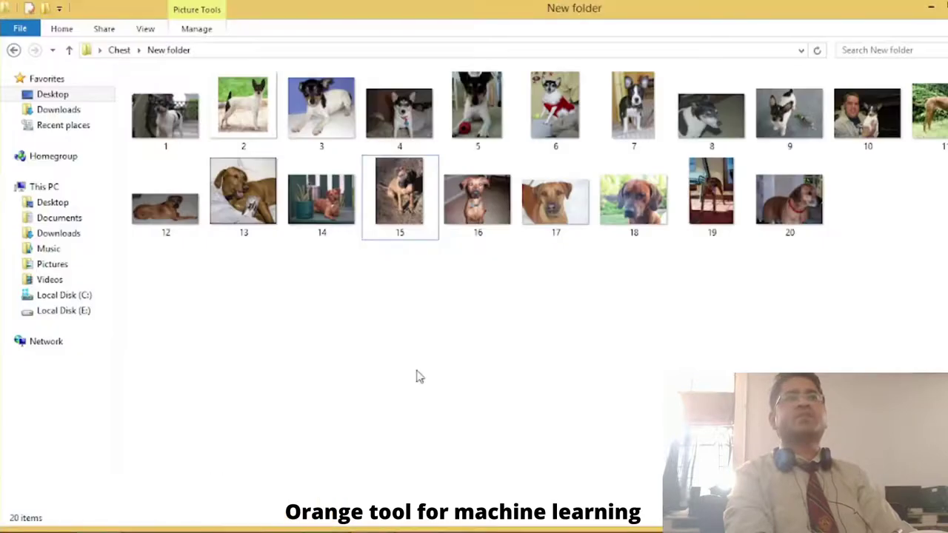
click(931, 8)
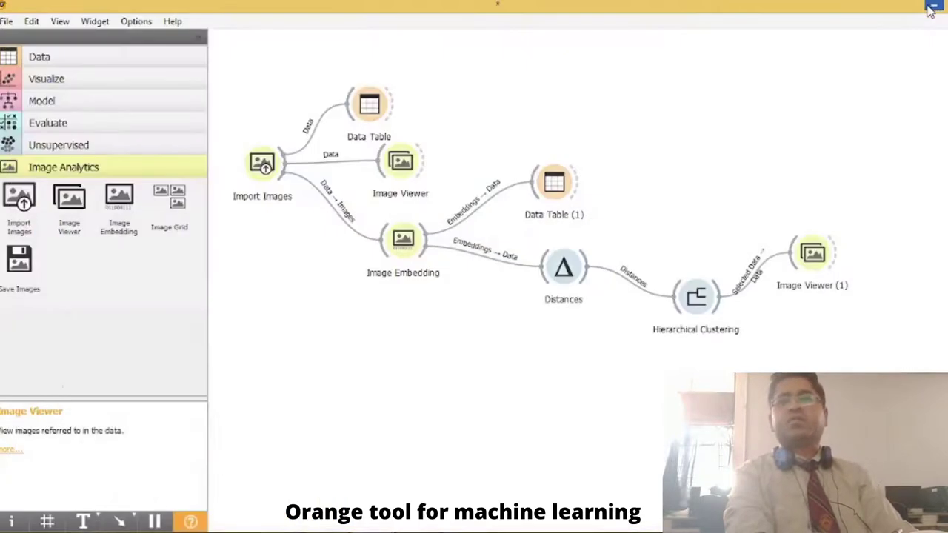
click(656, 94)
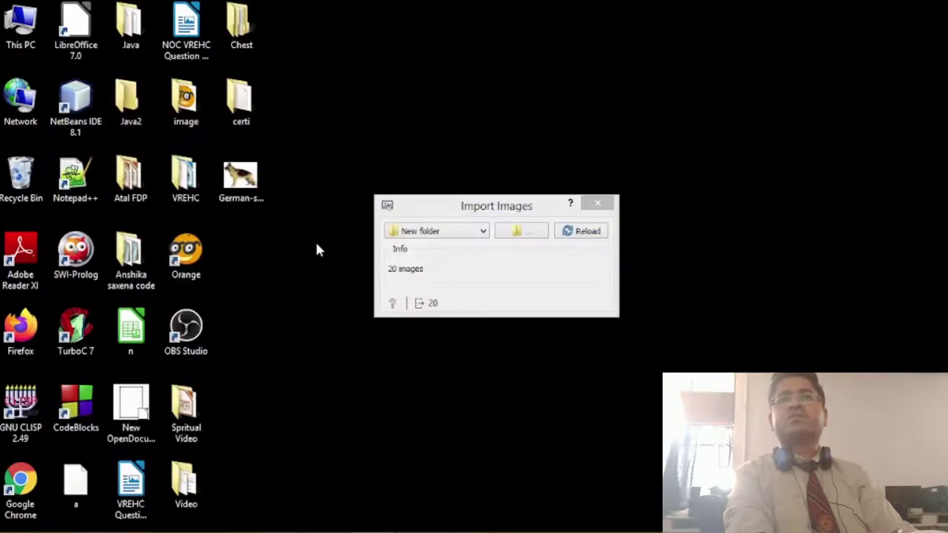
click(241, 182)
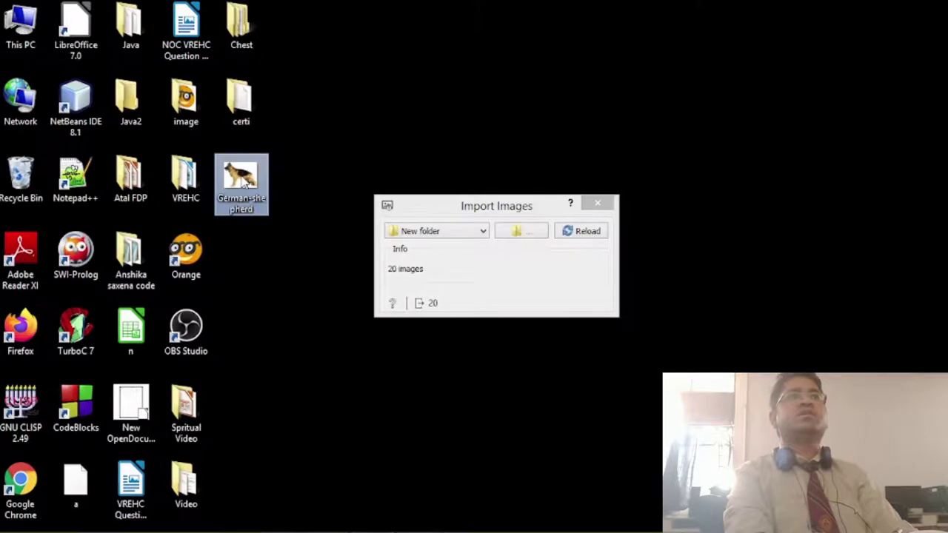
click(598, 203)
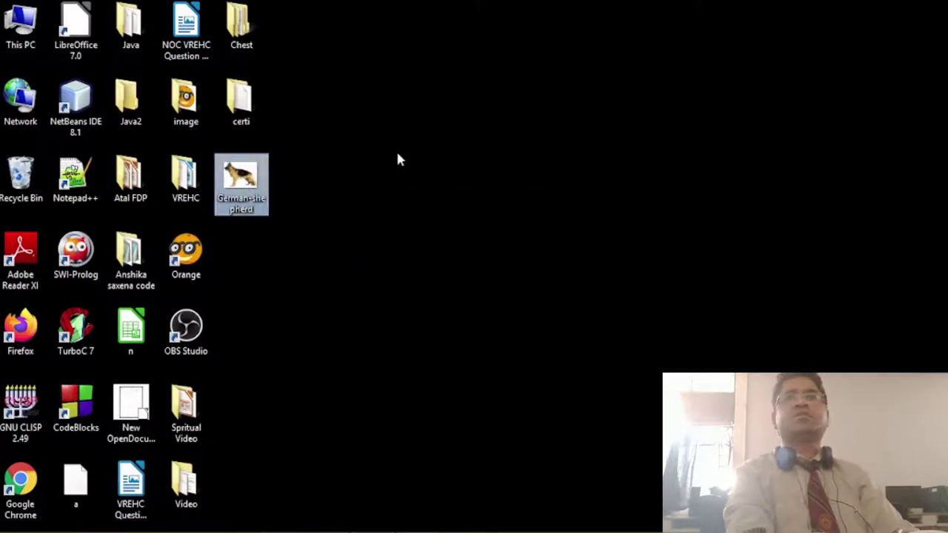
Step: Cut the German-shepherd picture and paste it into the dog images' New folder
key(ctrl+x)
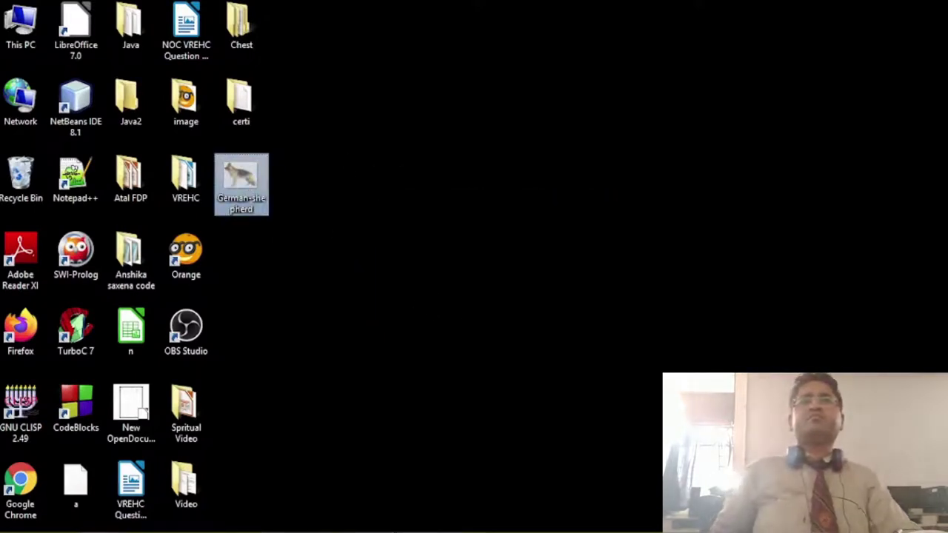
click(199, 504)
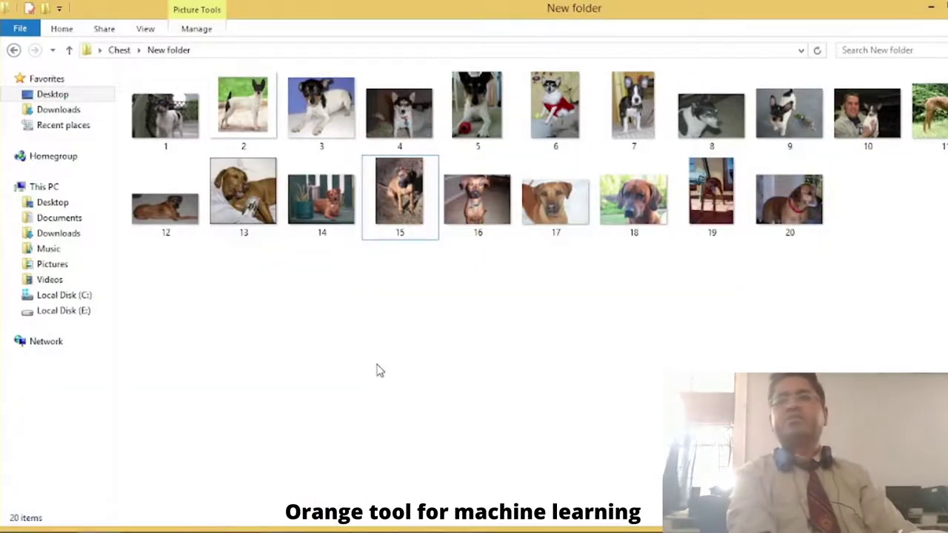
key(ctrl+v)
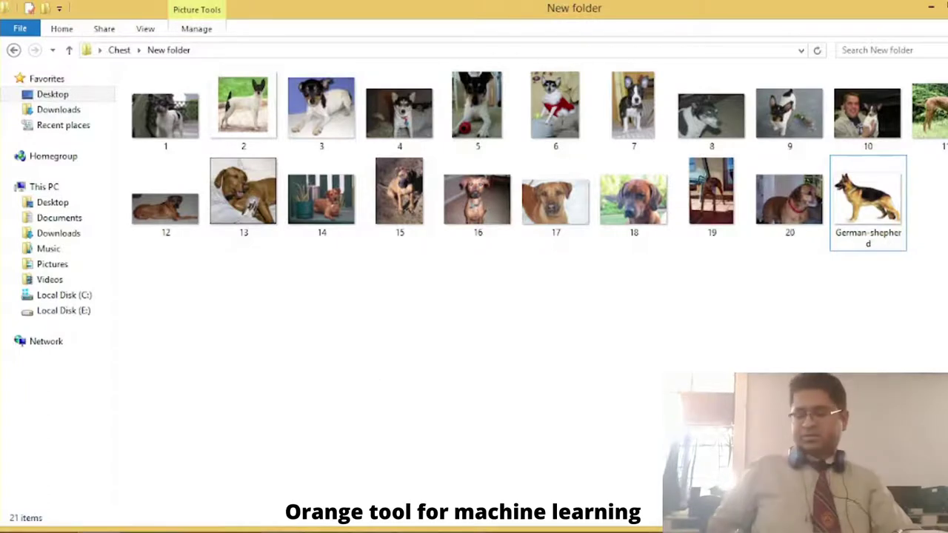
key(alt+Tab)
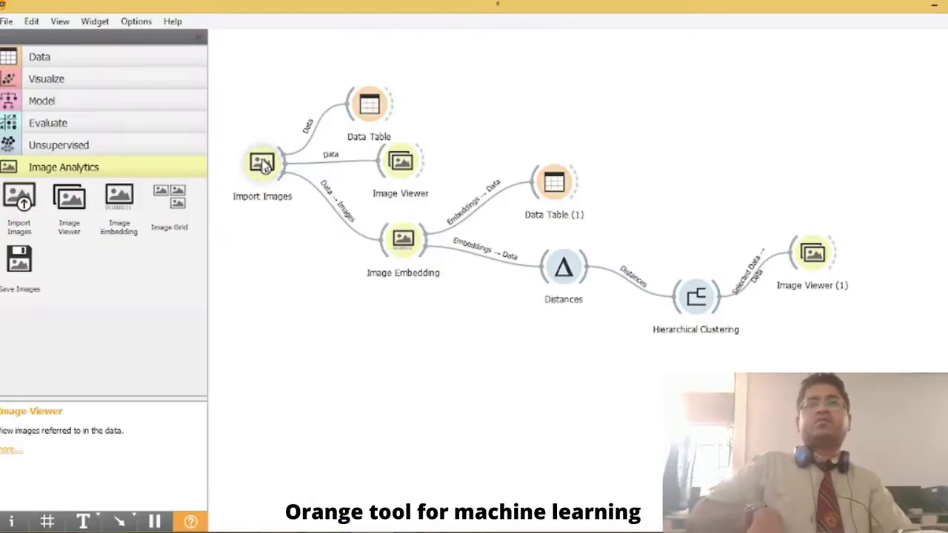
Step: Reload the Import Images widget so it picks up all 21 dog images
double_click(260, 172)
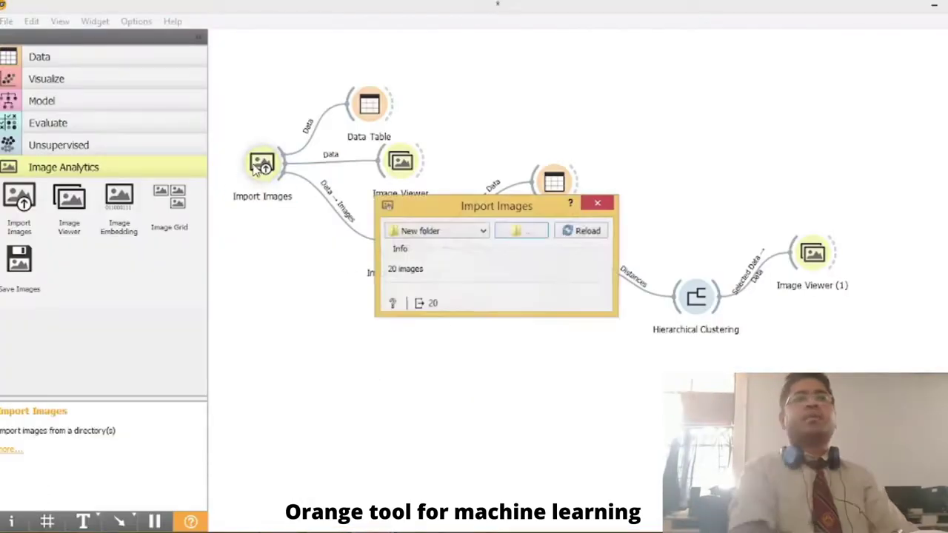
click(586, 231)
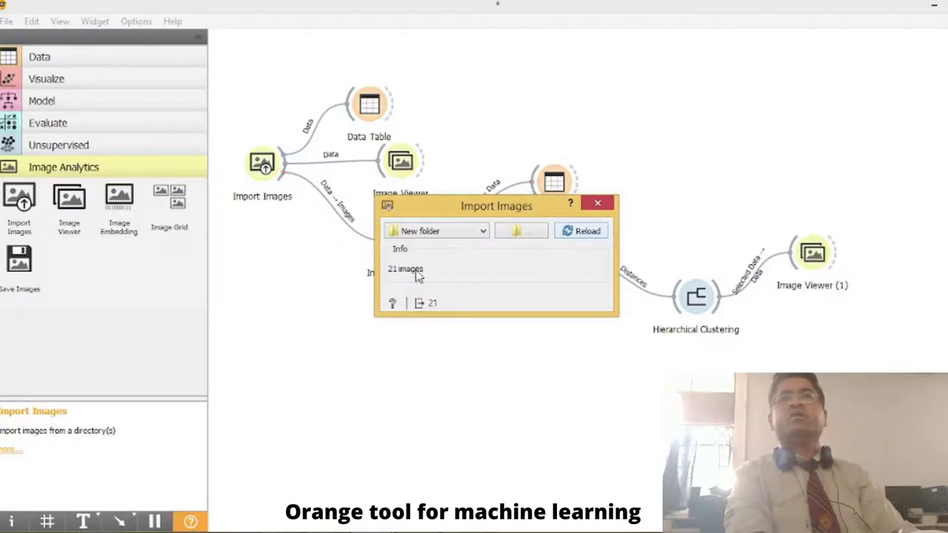
click(605, 204)
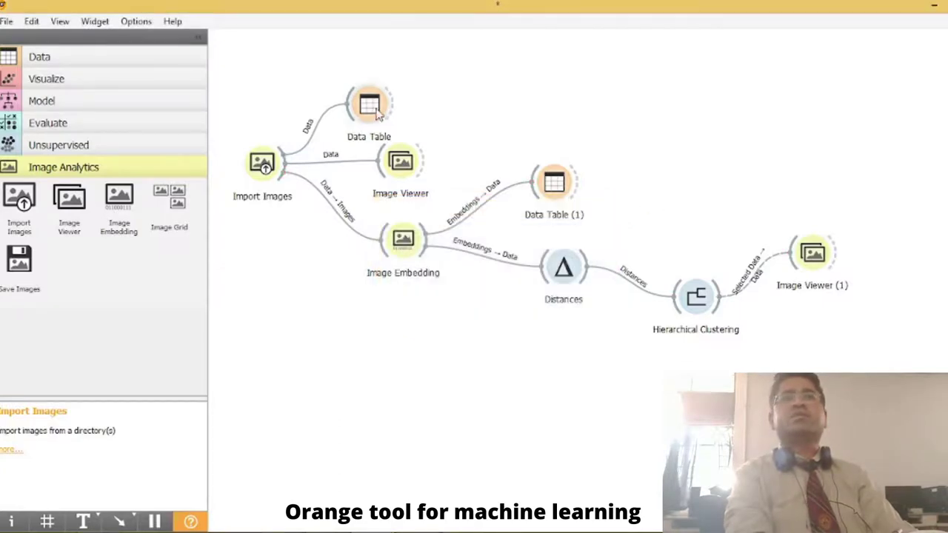
Step: Inspect the 21 images in Data Table and Image Viewer, then open the Hierarchical Clustering dendrogram
double_click(377, 111)
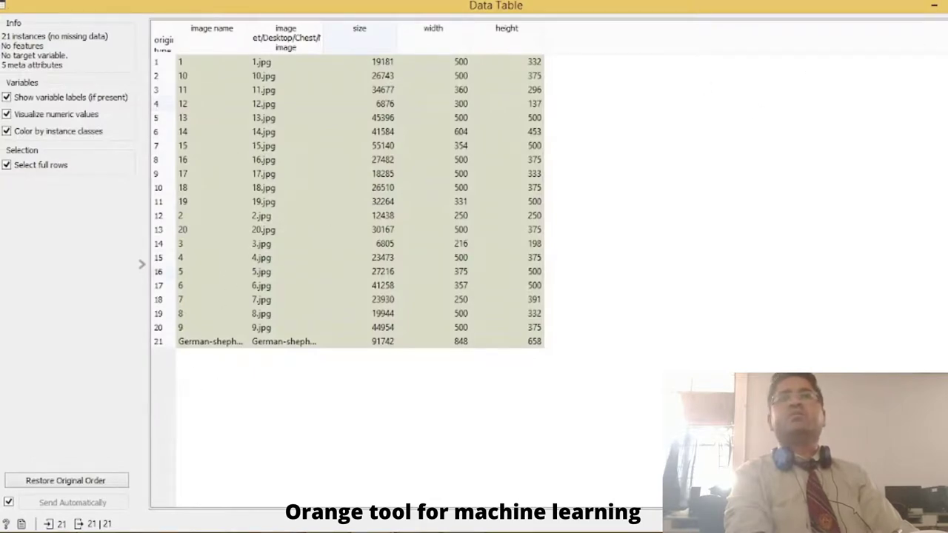
click(946, 5)
double_click(403, 161)
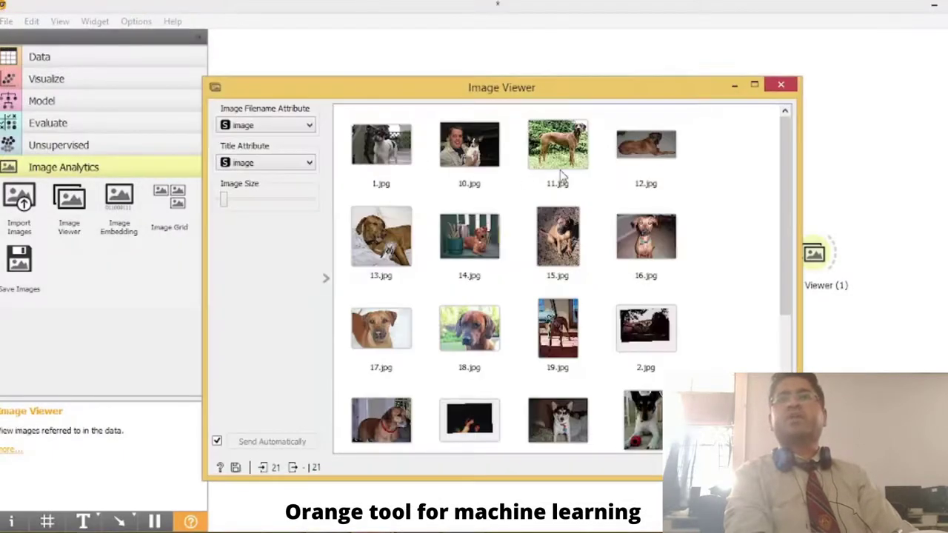
click(780, 85)
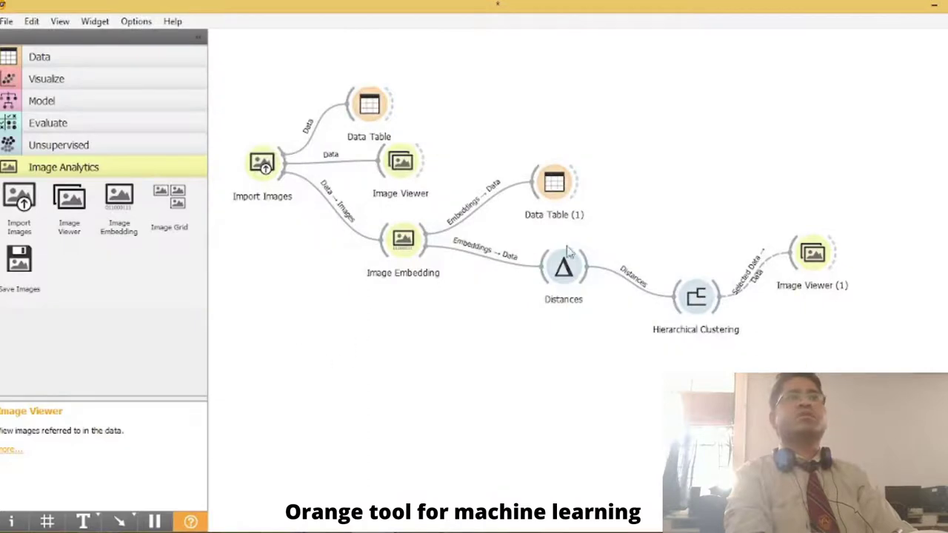
double_click(695, 296)
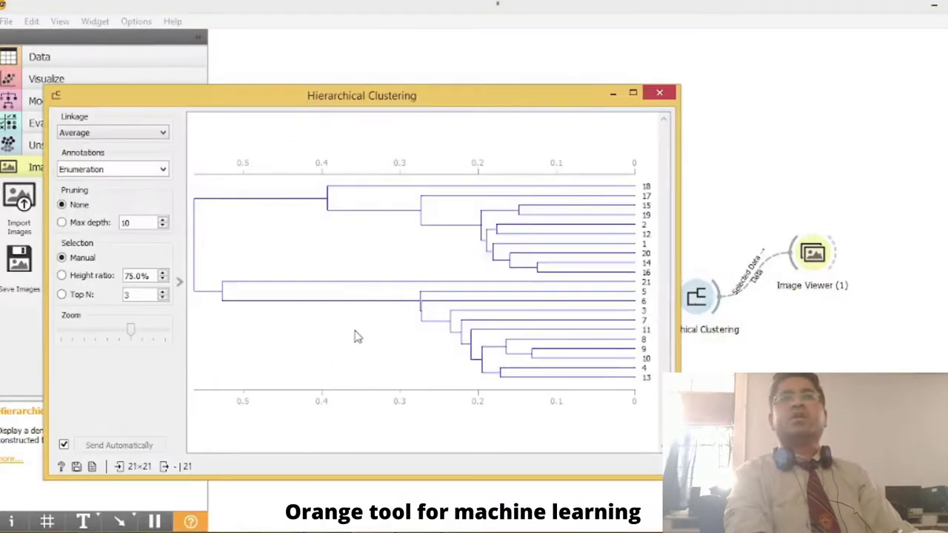
Step: Select the lower dendrogram branch and view its 11 images, German-shepherd included, in Image Viewer (1)
click(235, 291)
double_click(813, 255)
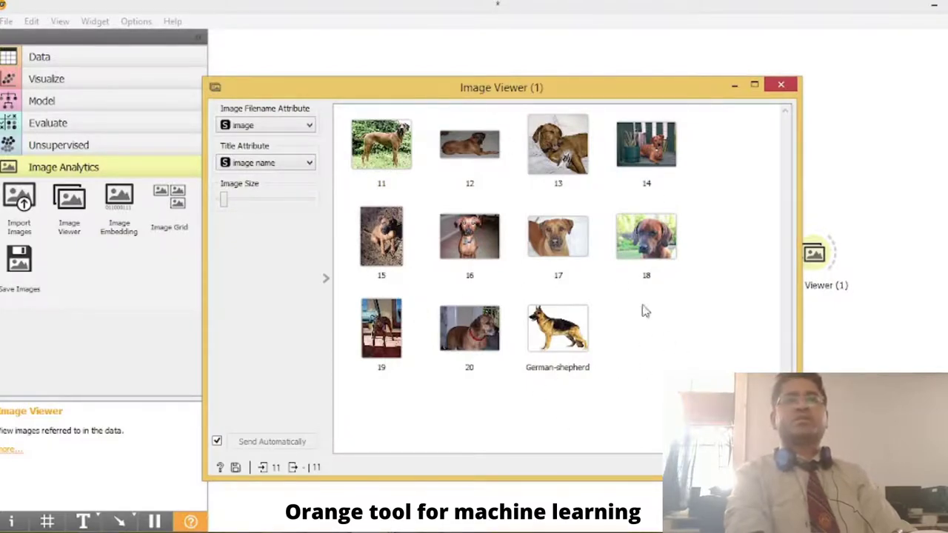
click(781, 84)
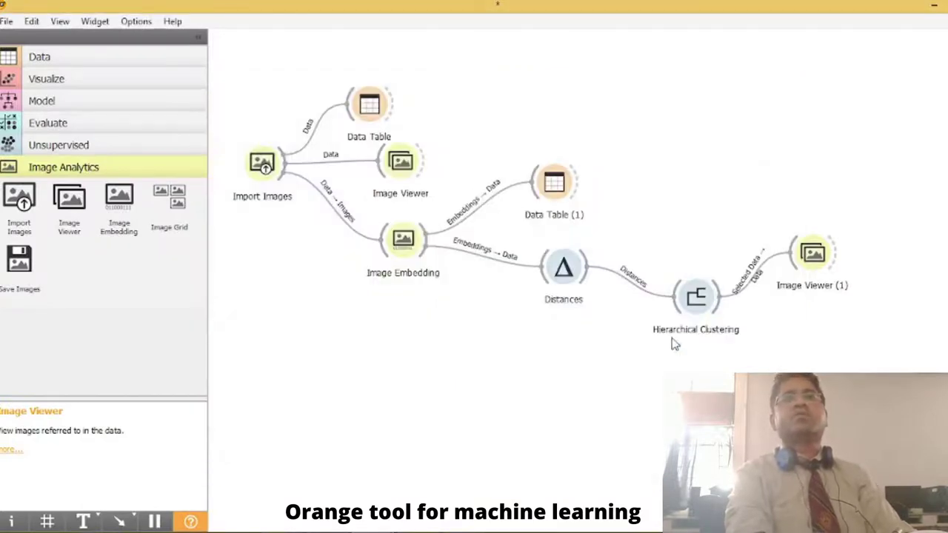
Step: Point Import Images at covid-chestxray-dataset-master/images and reload, giving 20 images with 10 skipped
double_click(261, 163)
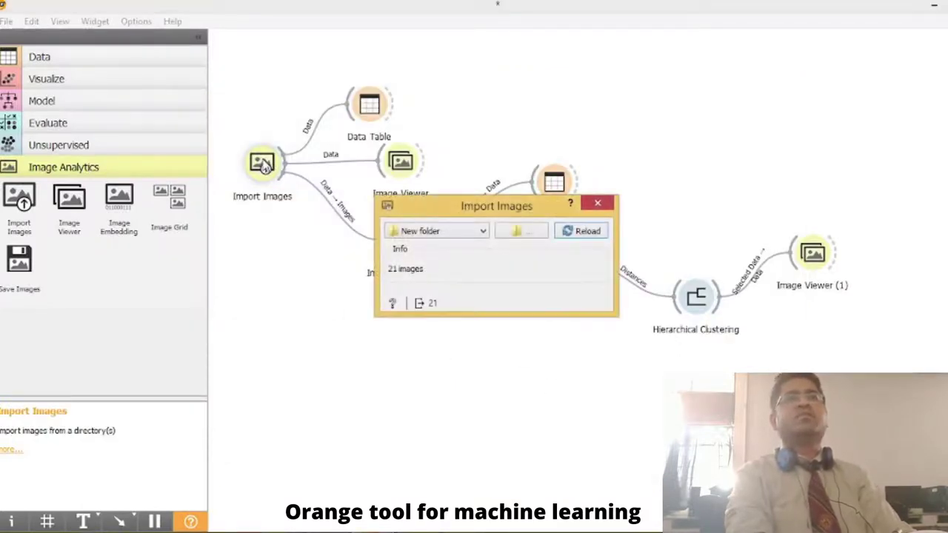
click(511, 232)
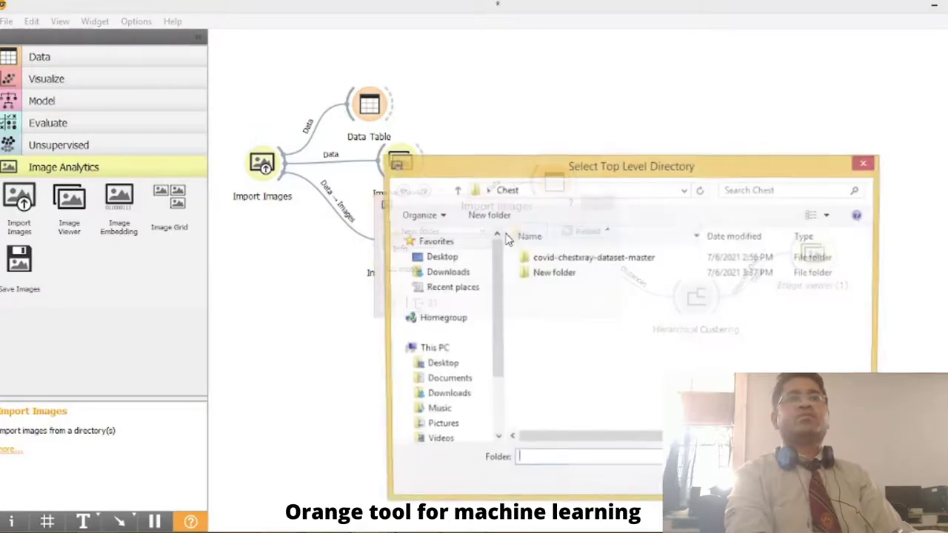
click(581, 263)
double_click(588, 260)
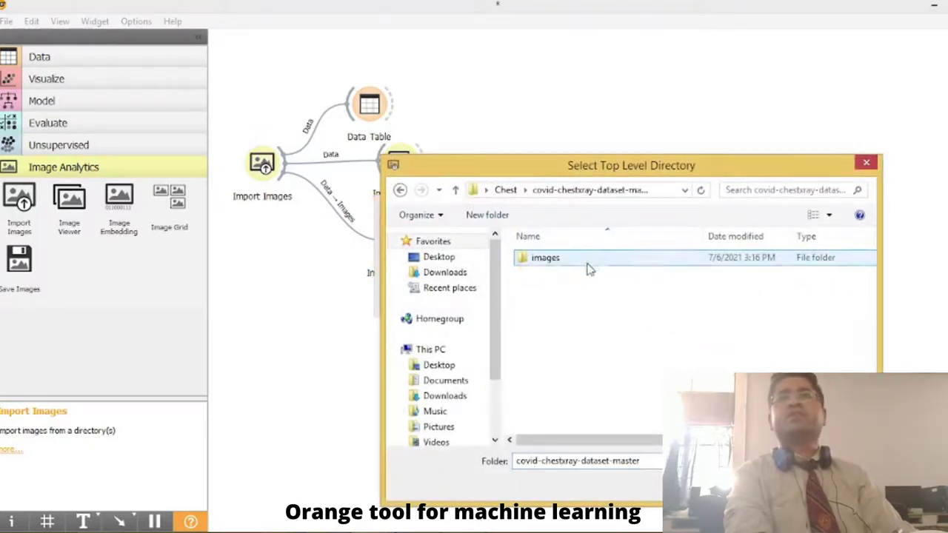
double_click(548, 265)
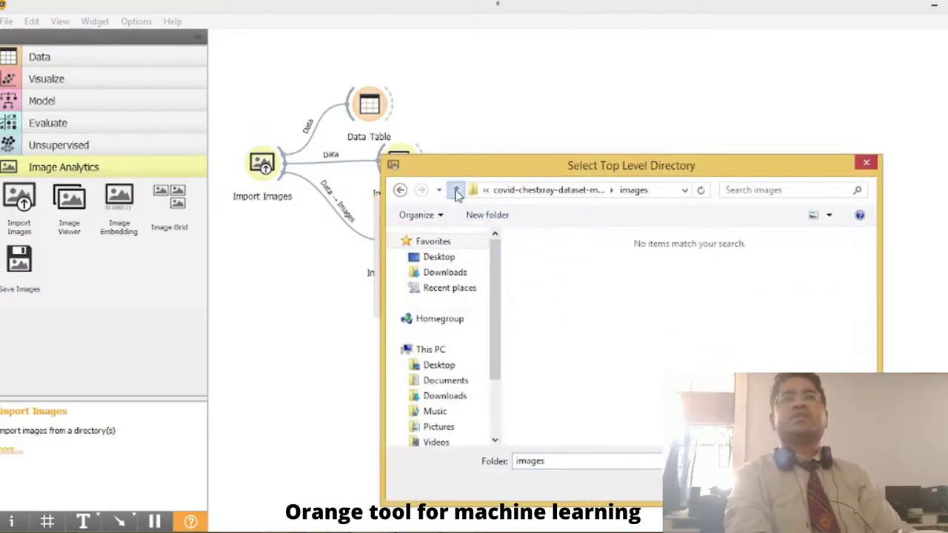
click(456, 190)
click(546, 267)
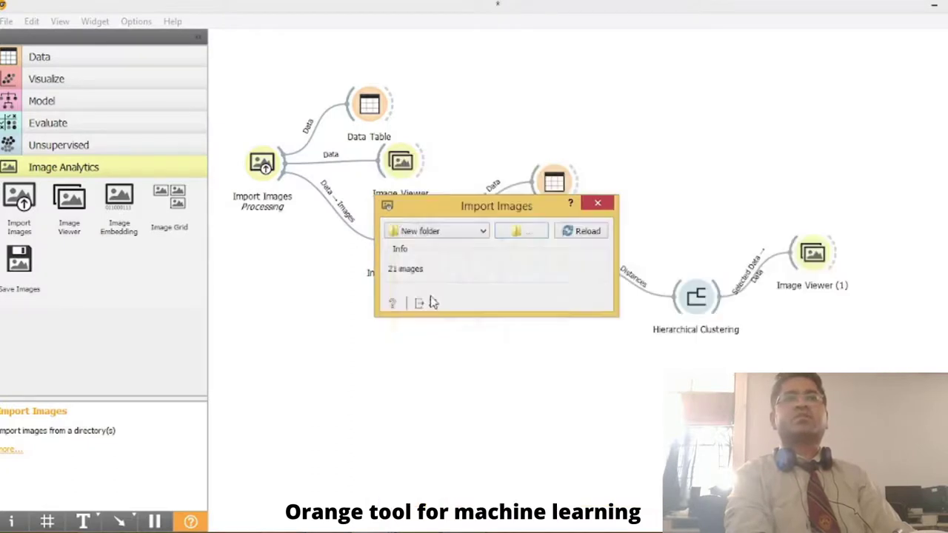
key(Return)
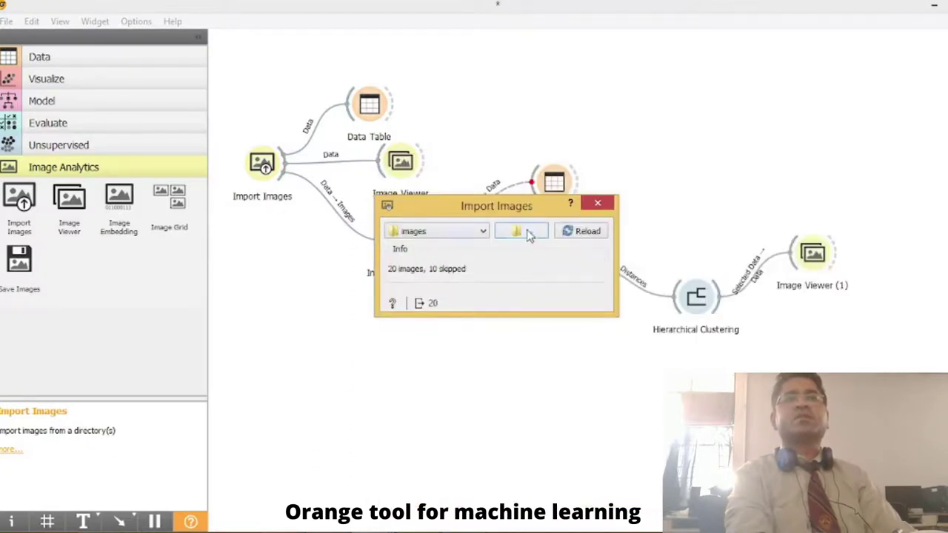
click(585, 232)
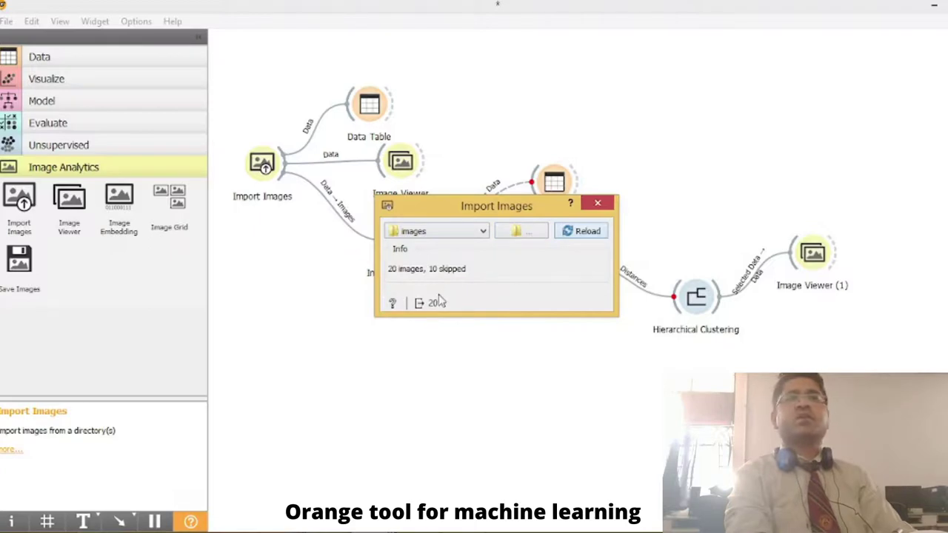
click(598, 203)
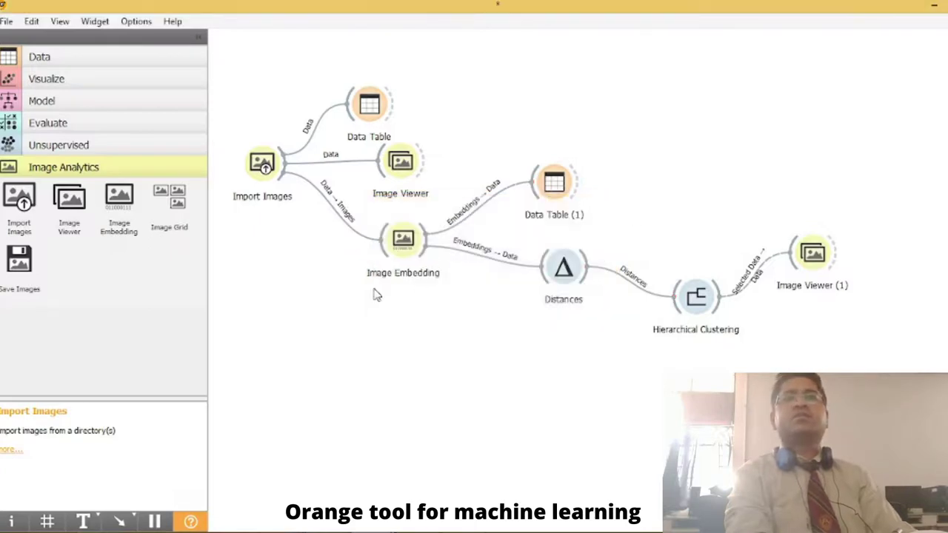
double_click(369, 105)
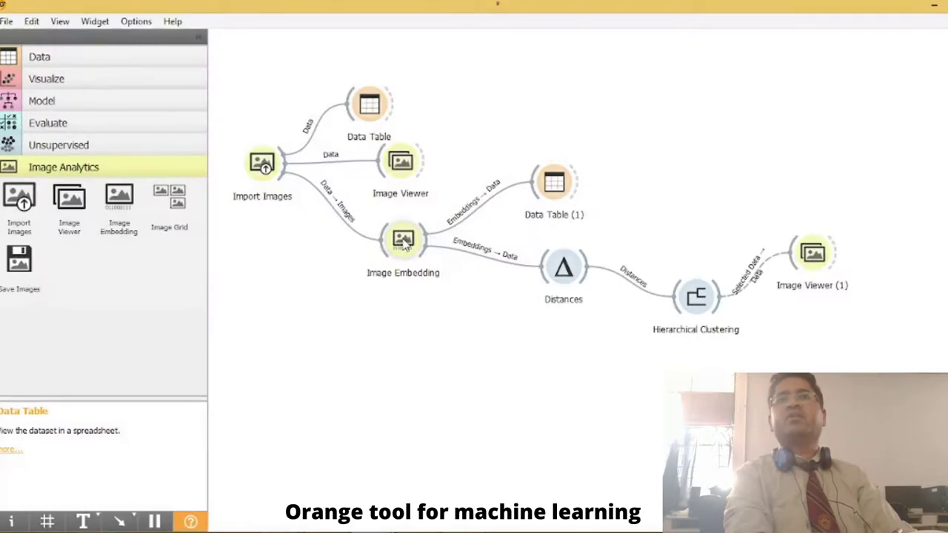
double_click(400, 241)
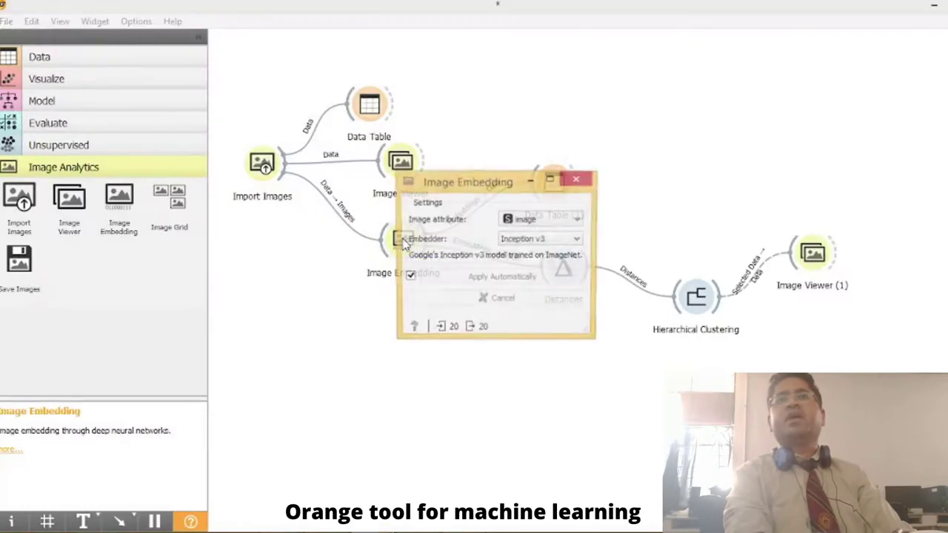
click(577, 180)
double_click(555, 185)
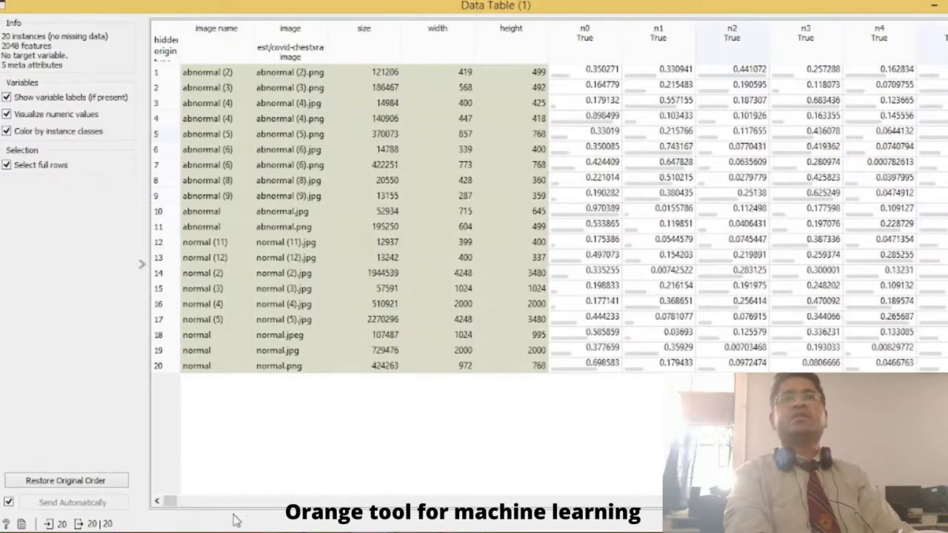
drag(172, 503, 919, 503)
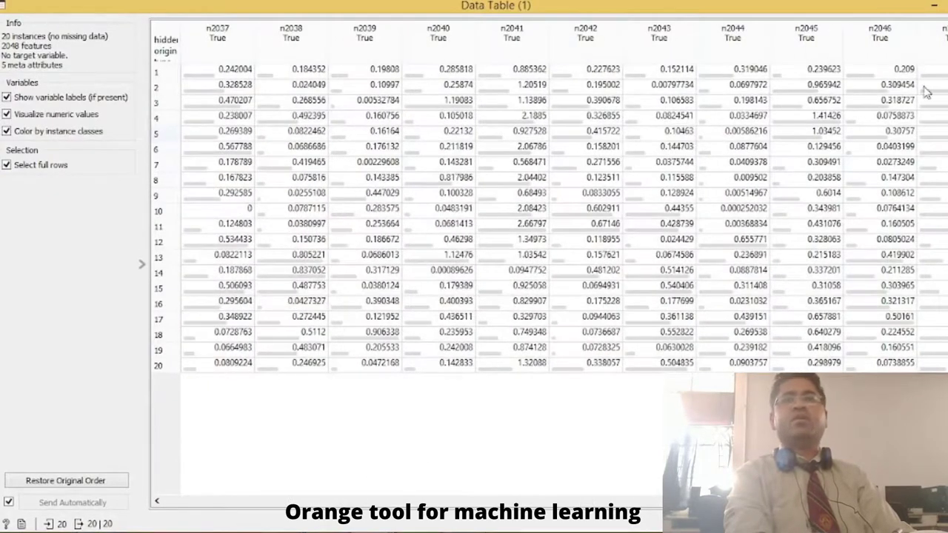
Step: Confirm Cosine distances, then view the dendrogram cluster of leaves 4, 10 and 11 in Image Viewer (1)
key(Escape)
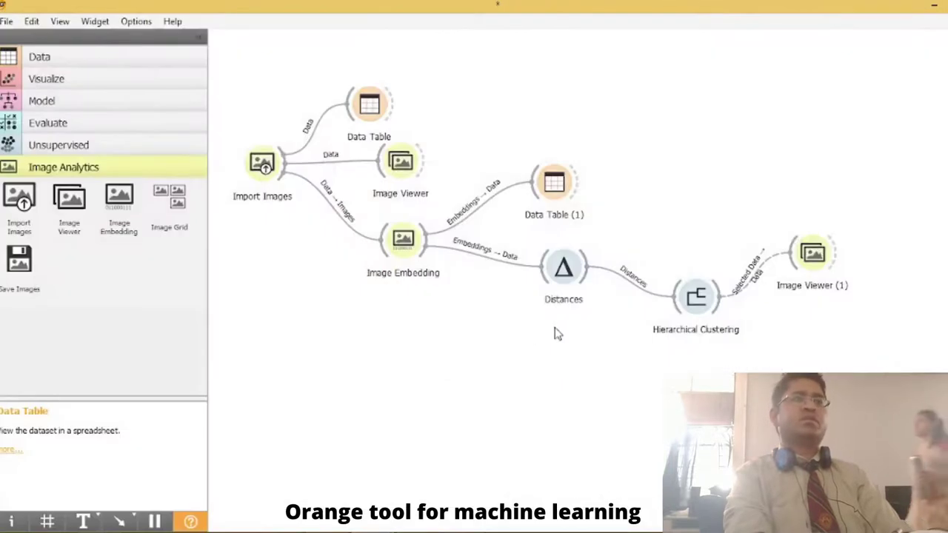
double_click(574, 273)
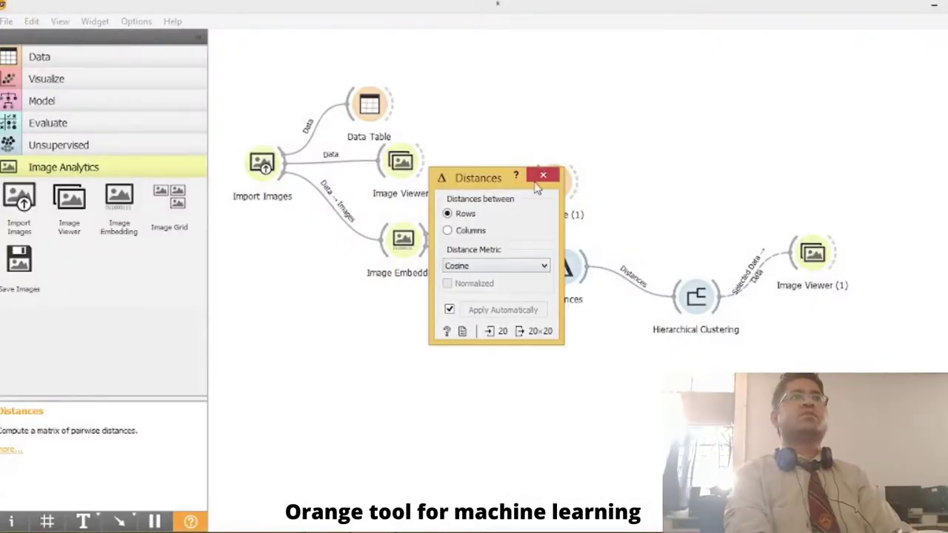
click(543, 176)
double_click(696, 296)
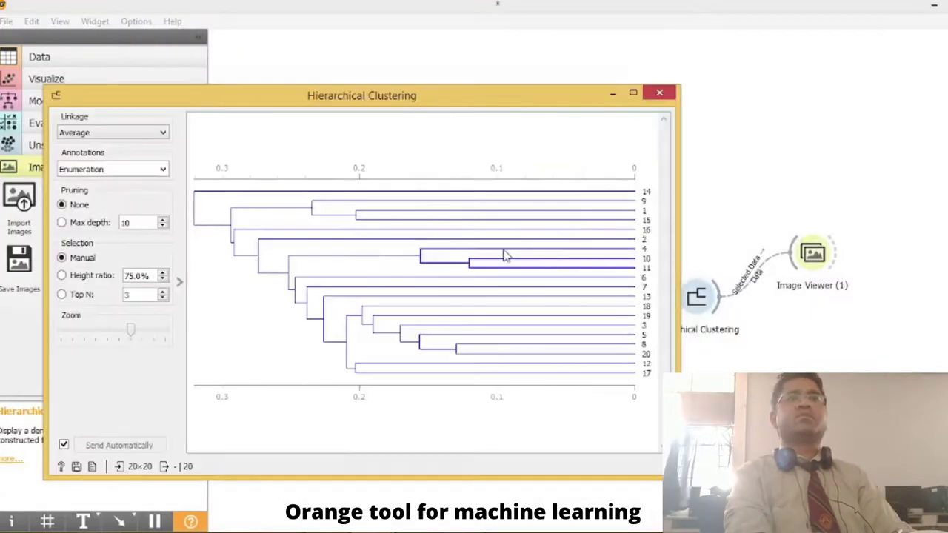
click(471, 263)
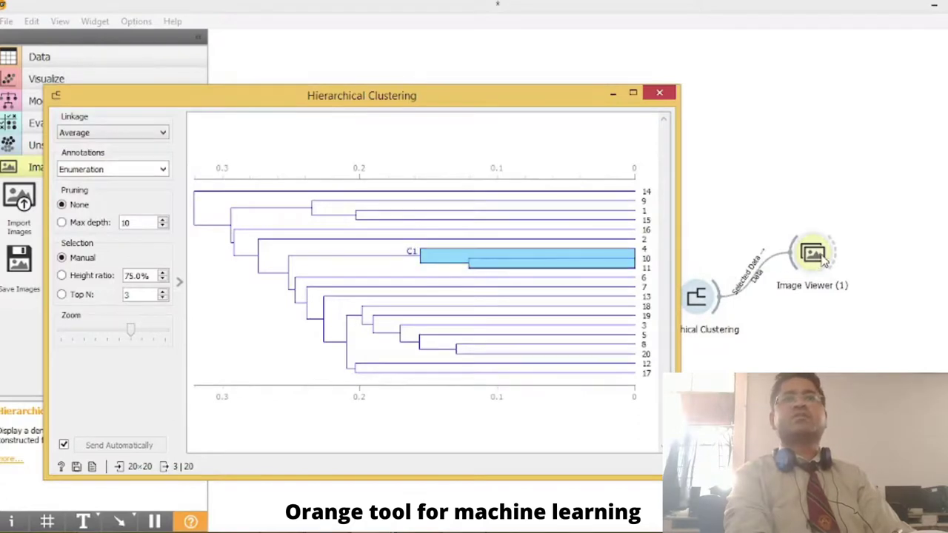
double_click(812, 255)
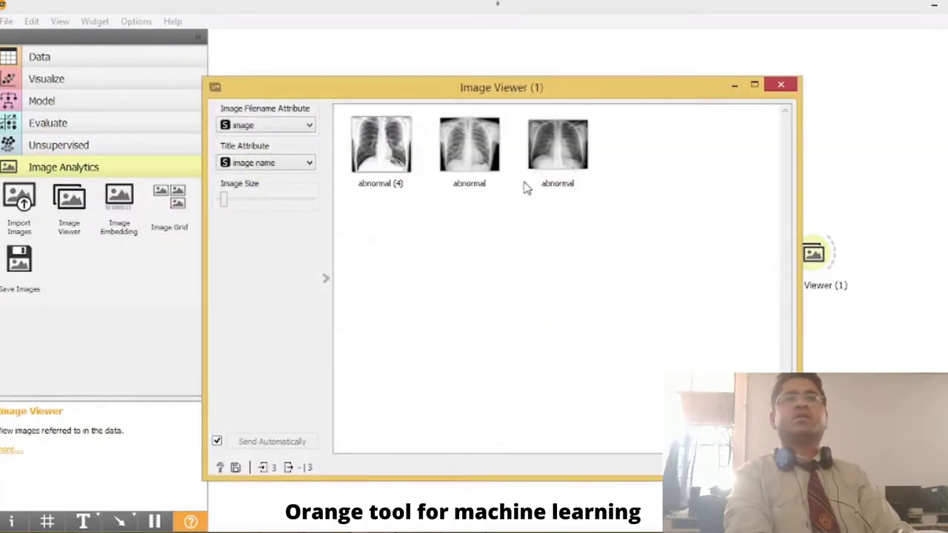
click(781, 86)
Step: Select the cluster of leaves 3, 5, 8 and 20 and view its four X-rays
double_click(698, 296)
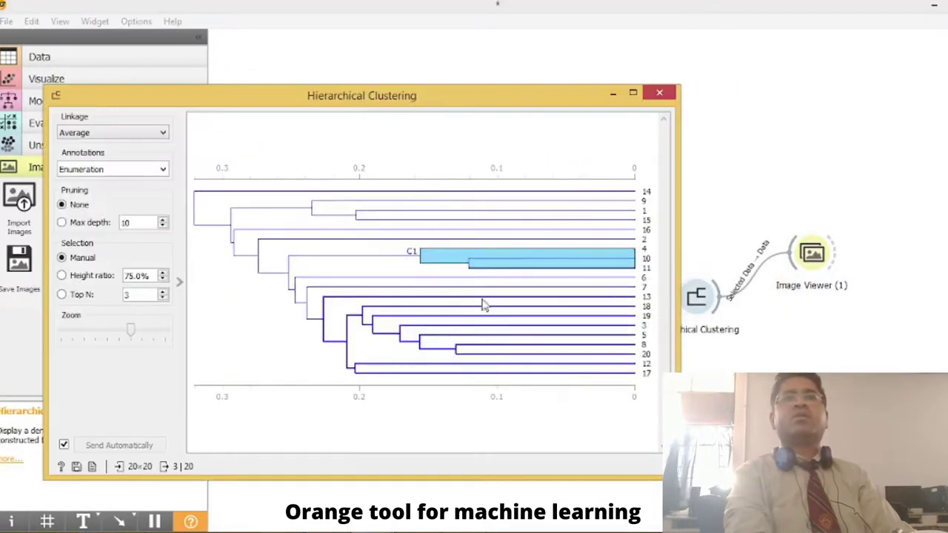
click(474, 327)
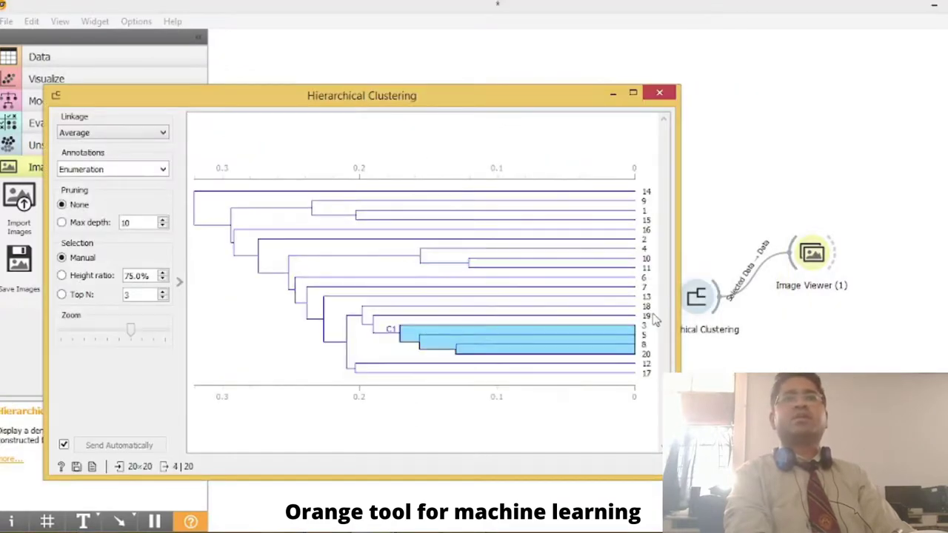
double_click(808, 254)
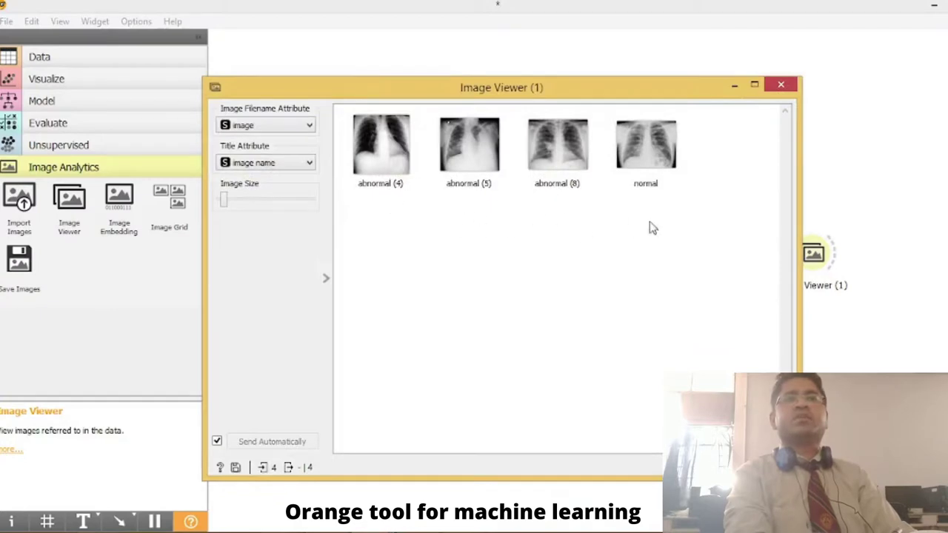
click(781, 86)
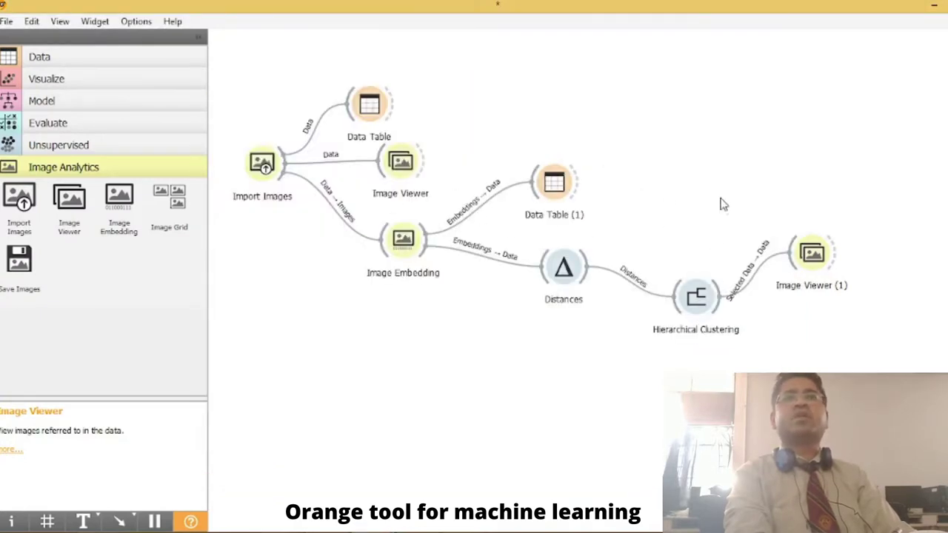